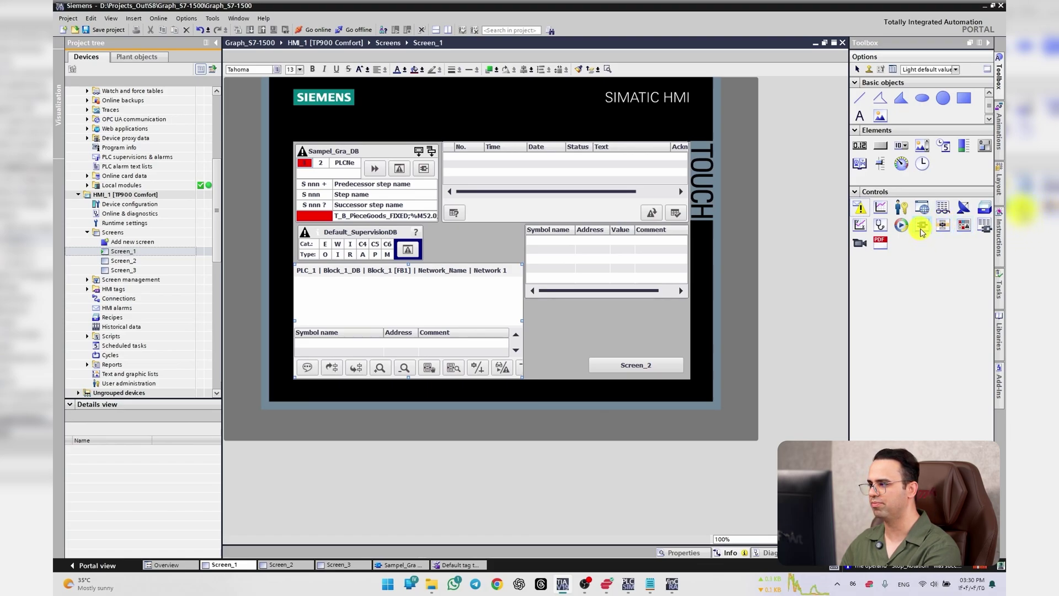
Select PLC code view_1 placed on Screen_1 below the GRAPH overview
left_click(449, 285)
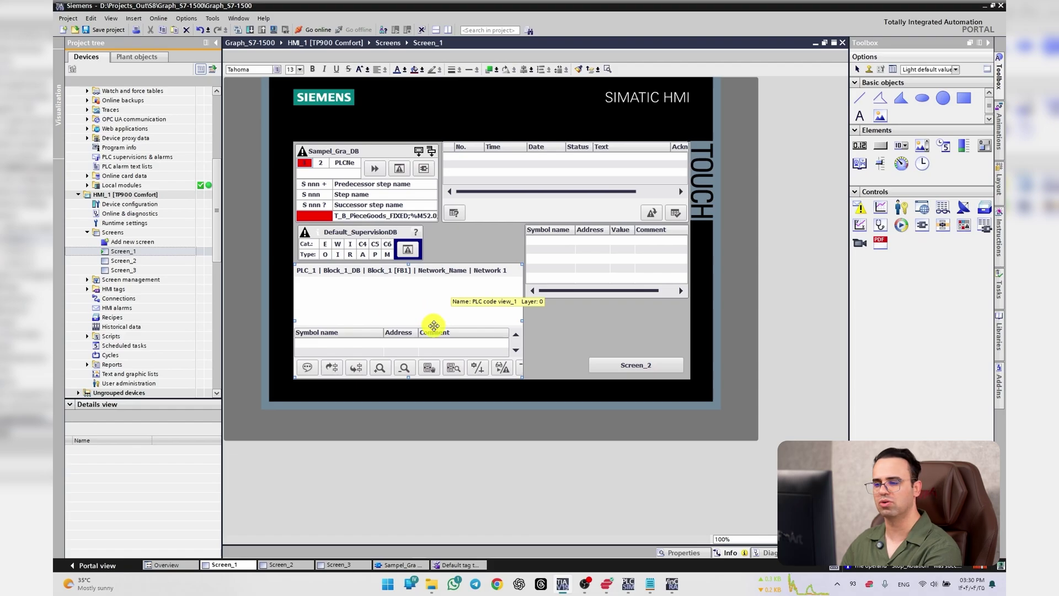
Open PLC code view_1's properties and review its General focus settings
right_click(448, 305)
left_click(471, 469)
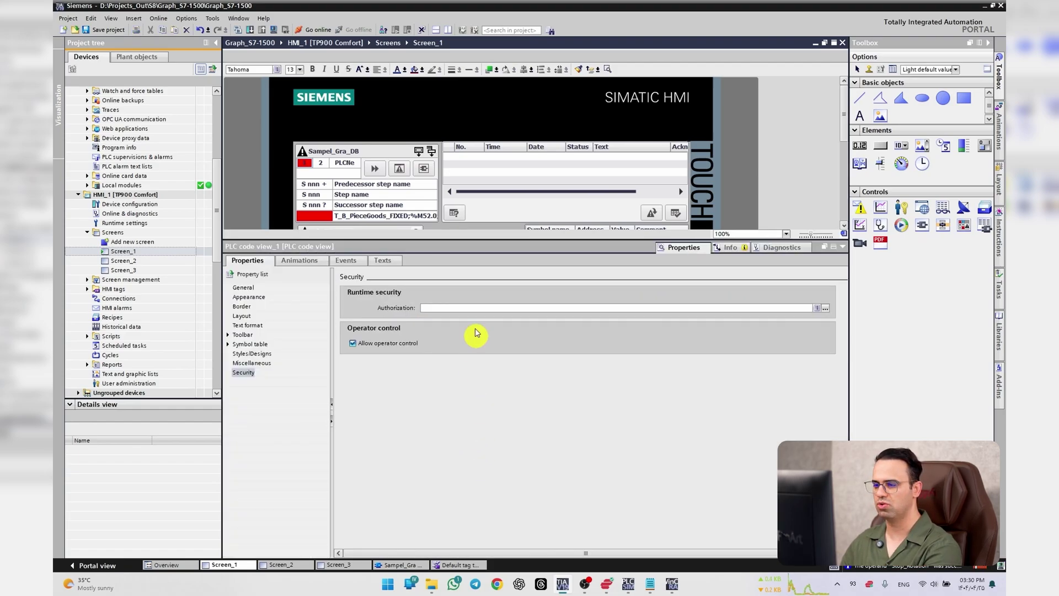
scroll(520, 180, "down", 2)
scroll(520, 180, "down", 3)
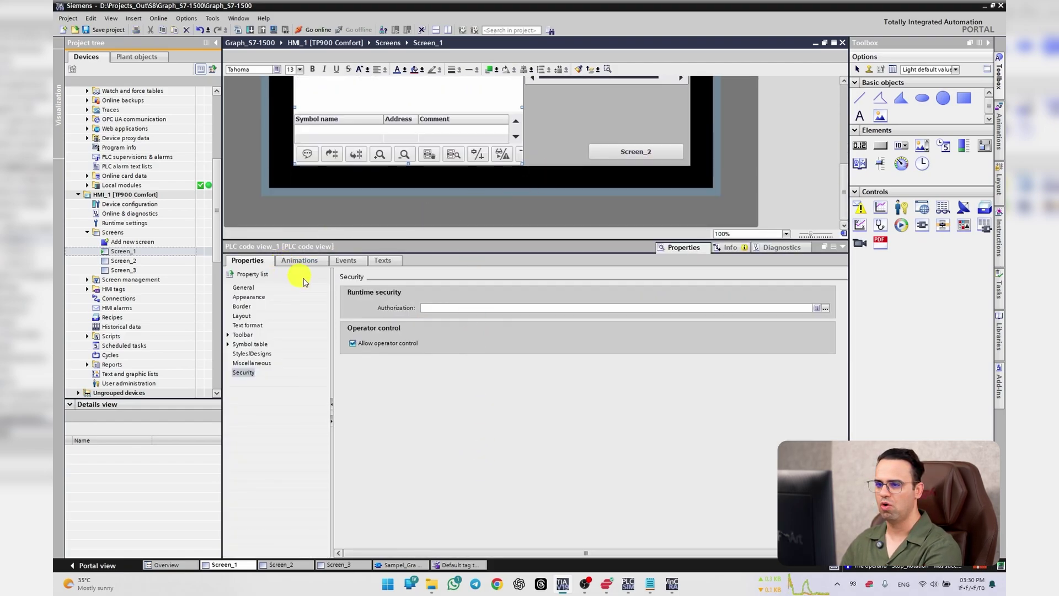
left_click(243, 288)
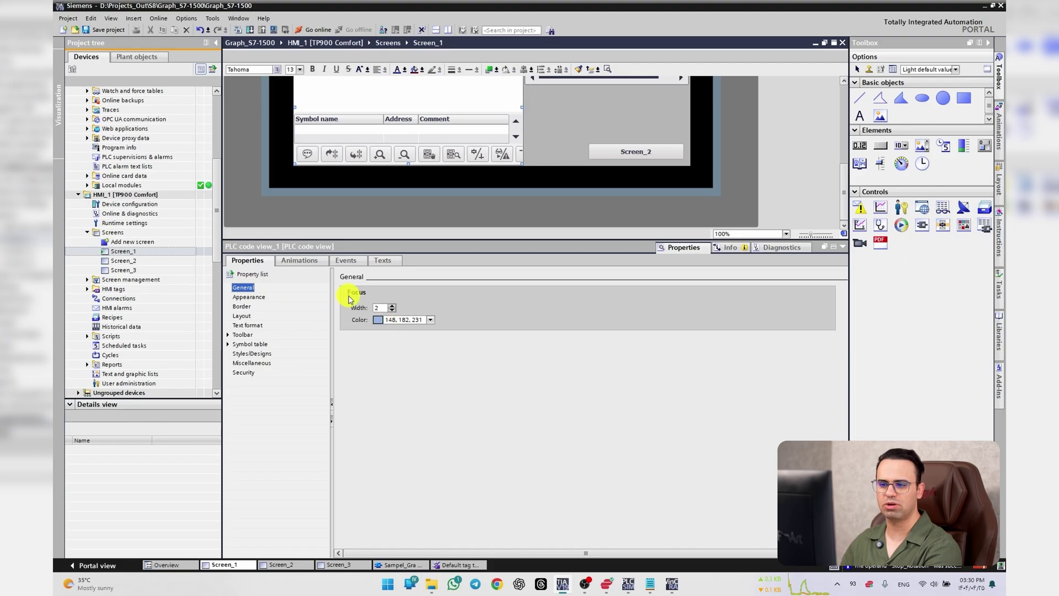
scroll(845, 173, "up", 2)
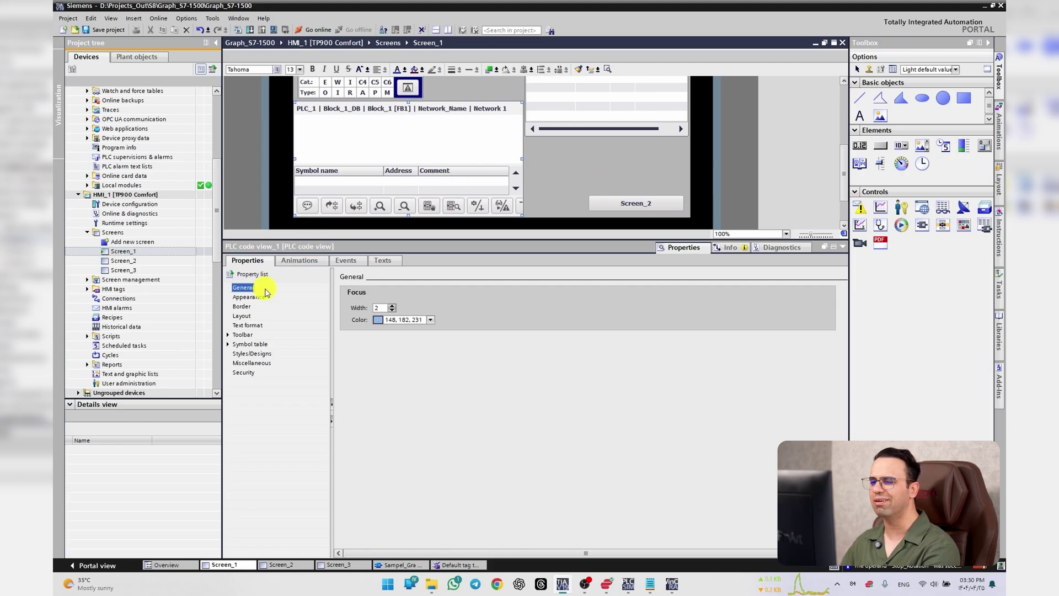
Review the view's Appearance colours, Border and Layout settings
left_click(251, 298)
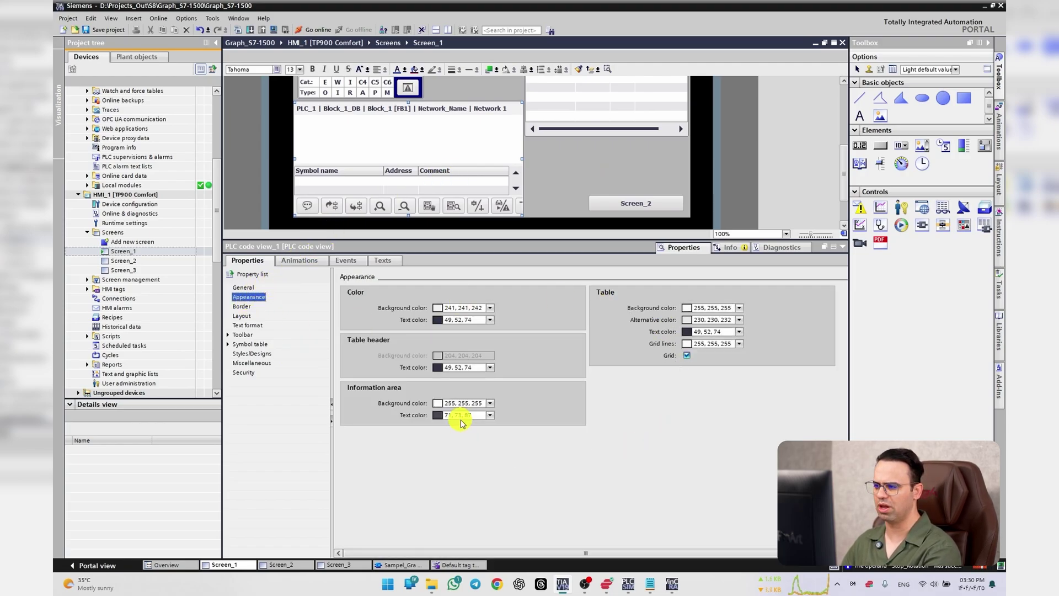
left_click(241, 306)
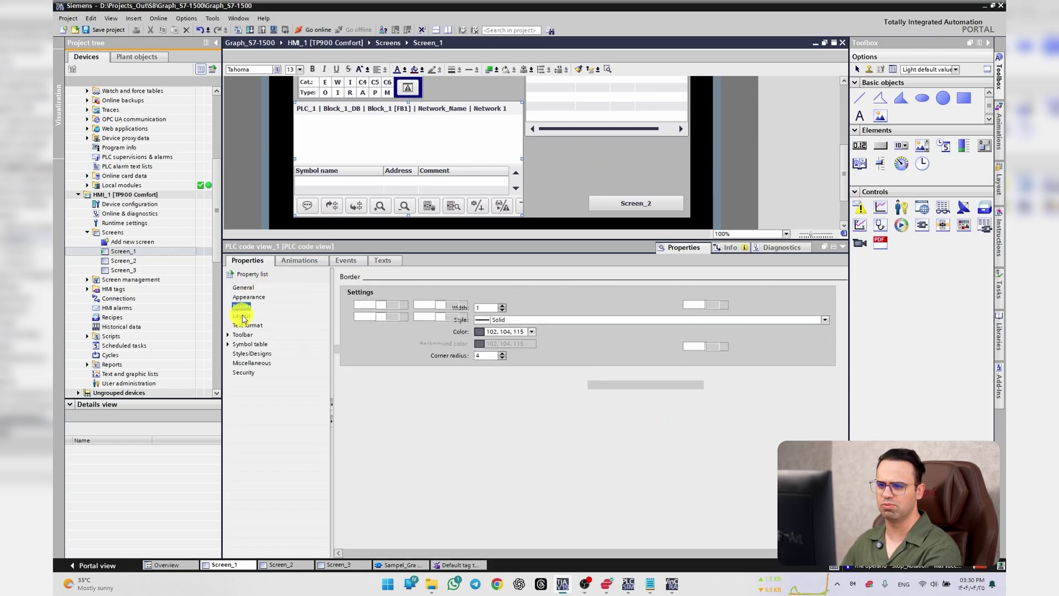
left_click(241, 316)
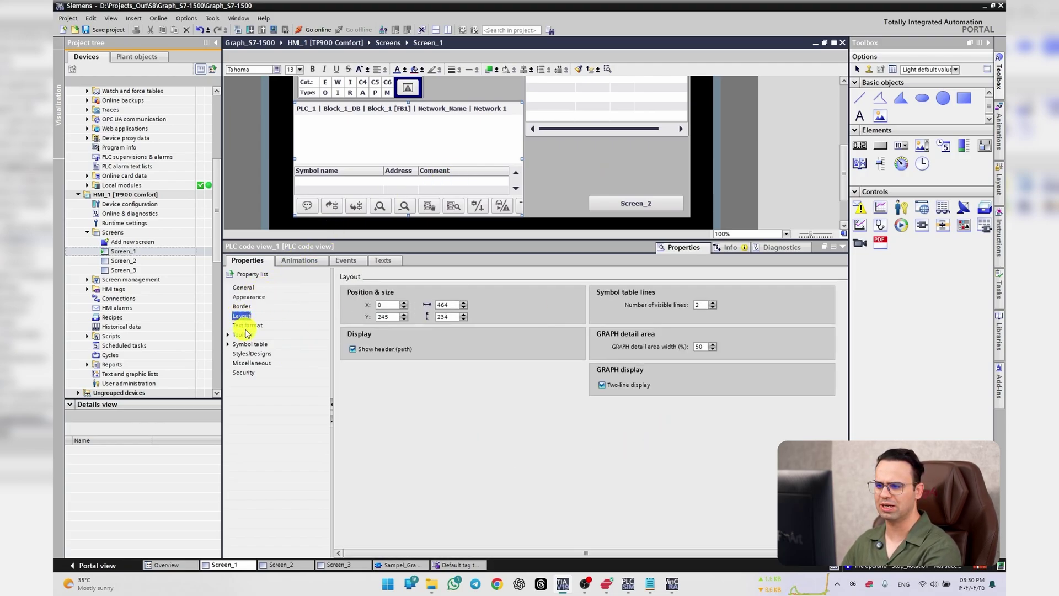
Keep 2 visible symbol table lines, enable two-line GRAPH display, then check Text format and Toolbar settings
left_click(713, 302)
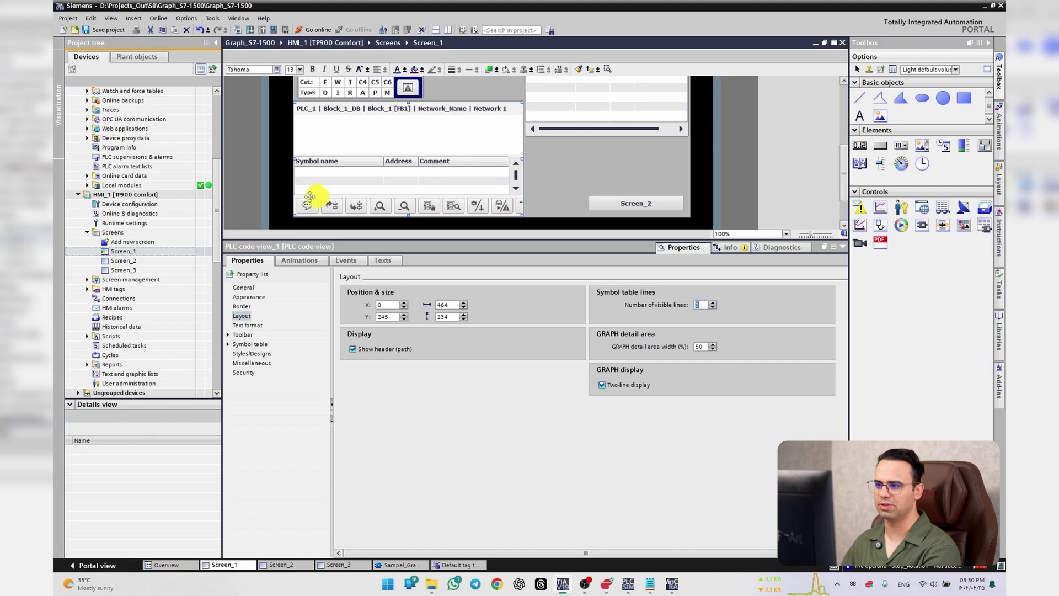
left_click(713, 308)
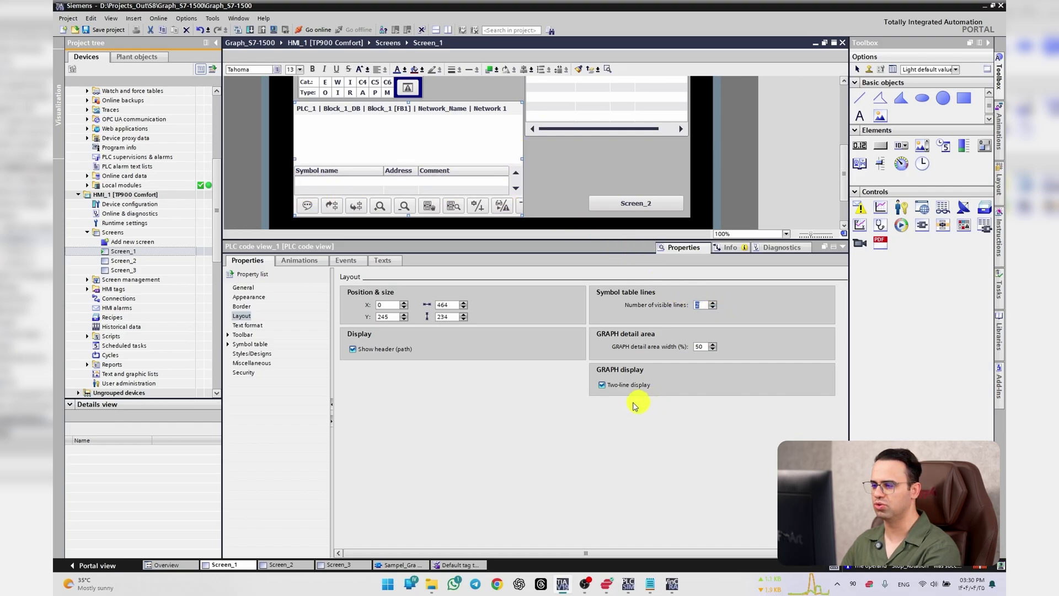
left_click(611, 387)
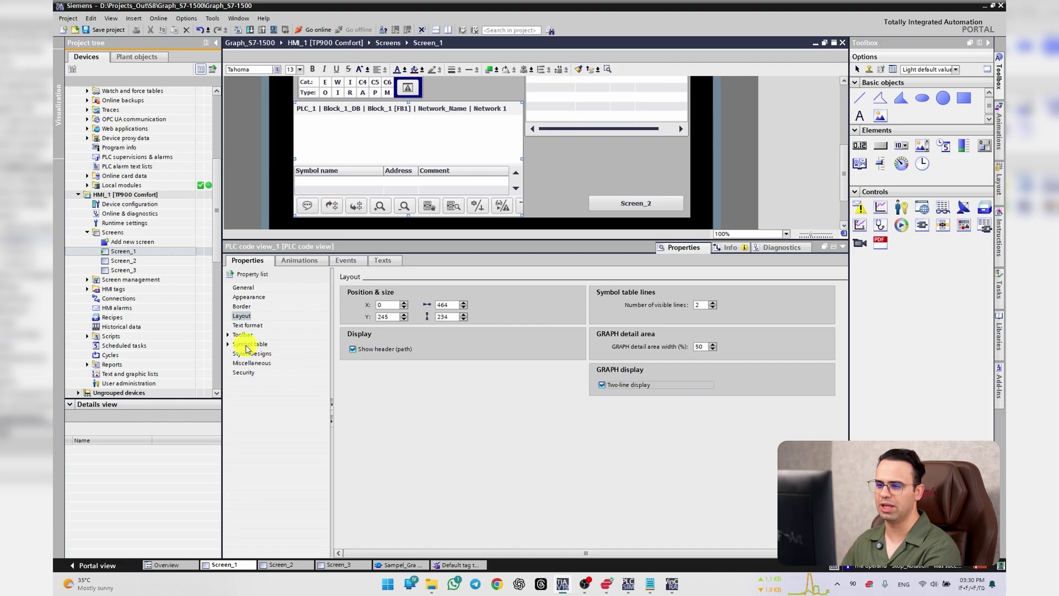
left_click(254, 326)
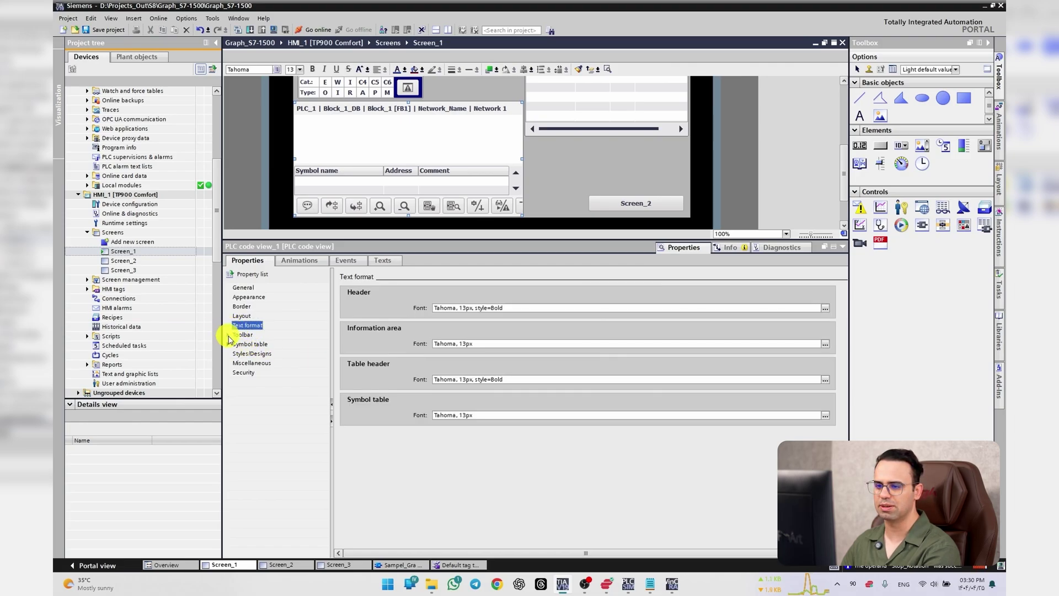
left_click(228, 334)
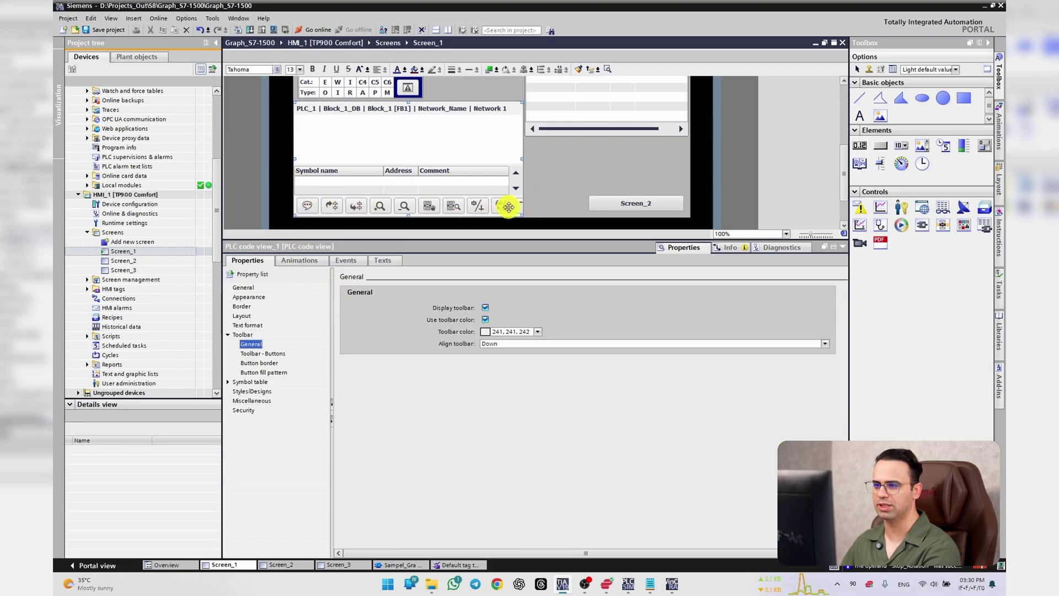
Keep Display toolbar ticked and review the toolbar Buttons, Button border and Button fill pattern
left_click(486, 307)
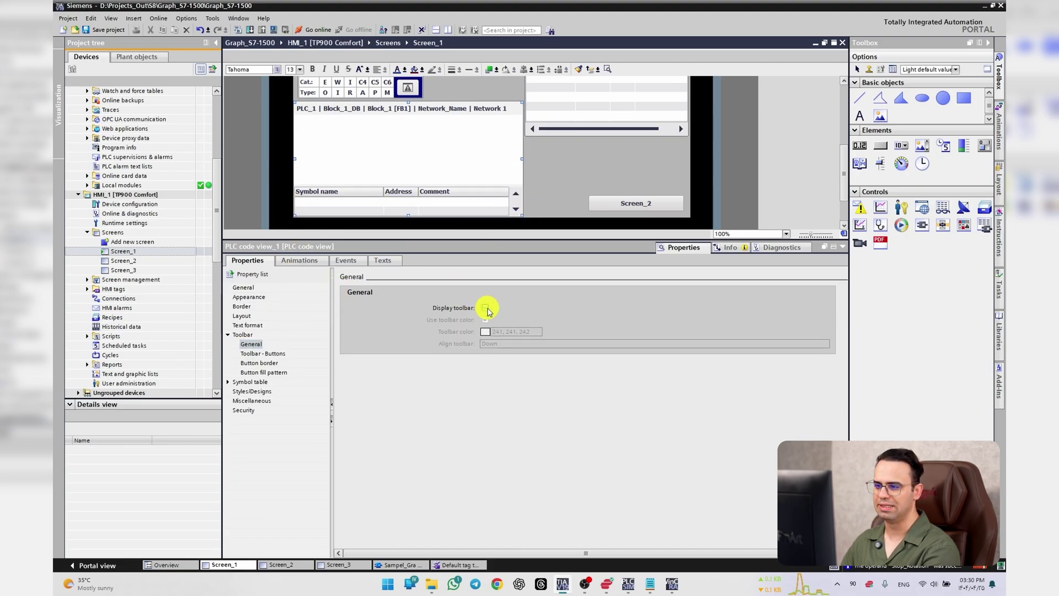
left_click(486, 307)
left_click(263, 353)
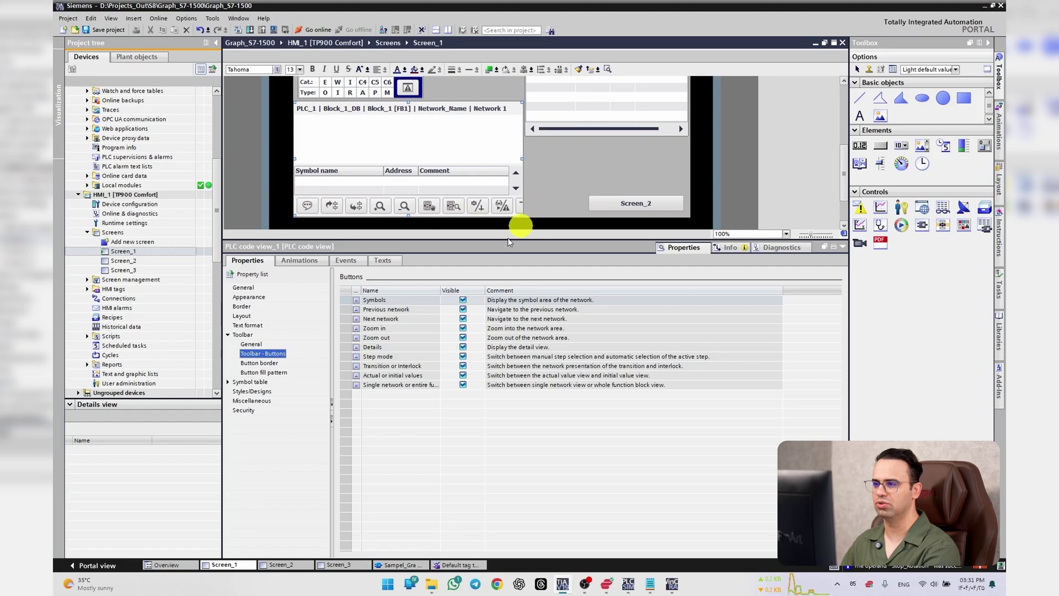
left_click(251, 363)
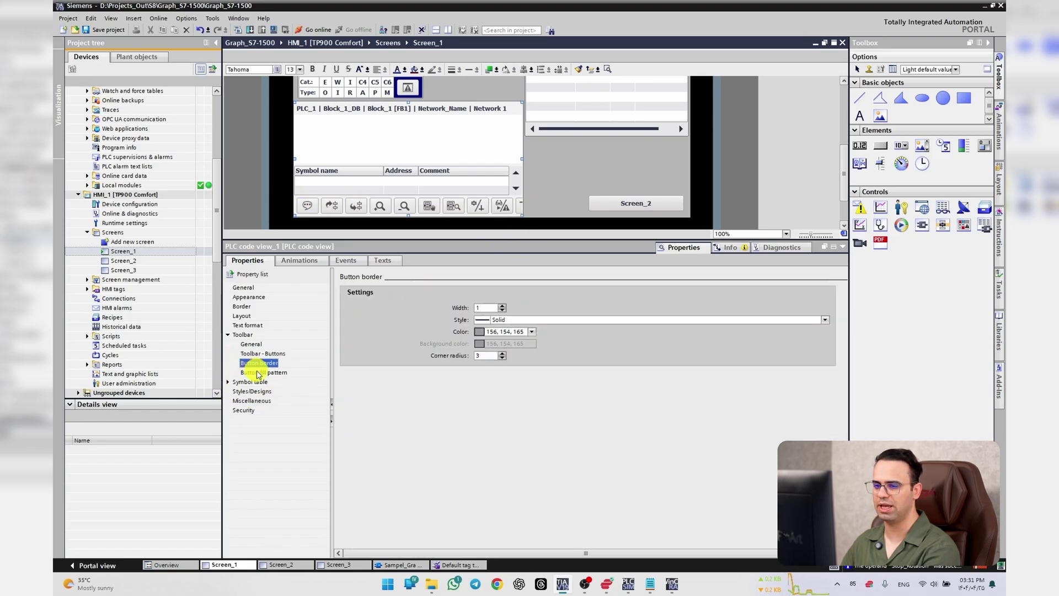
left_click(262, 373)
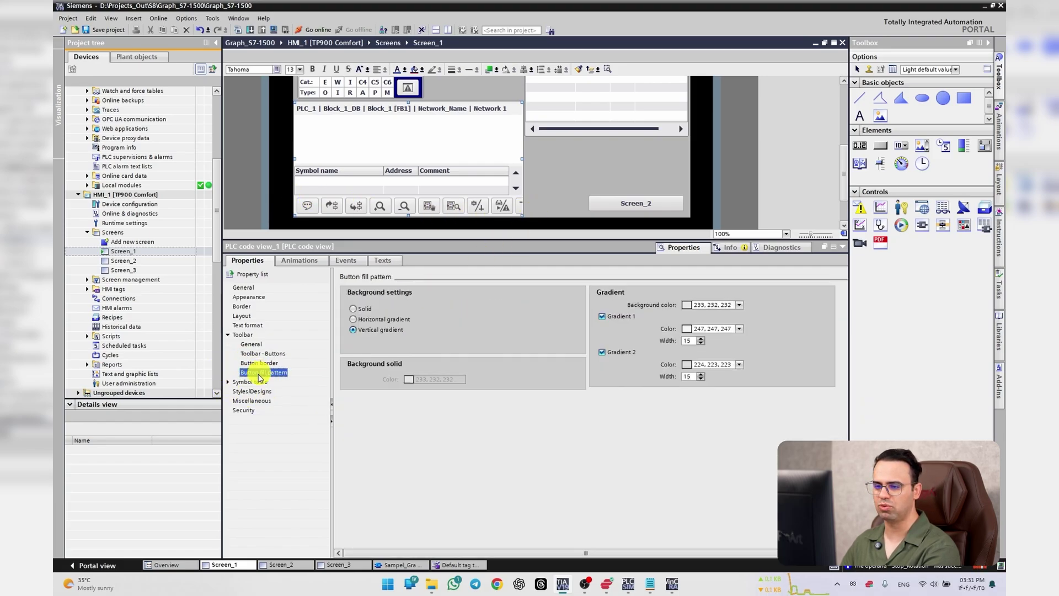
Browse the Symbol table's column, header border and header fill pattern settings
left_click(228, 382)
left_click(252, 392)
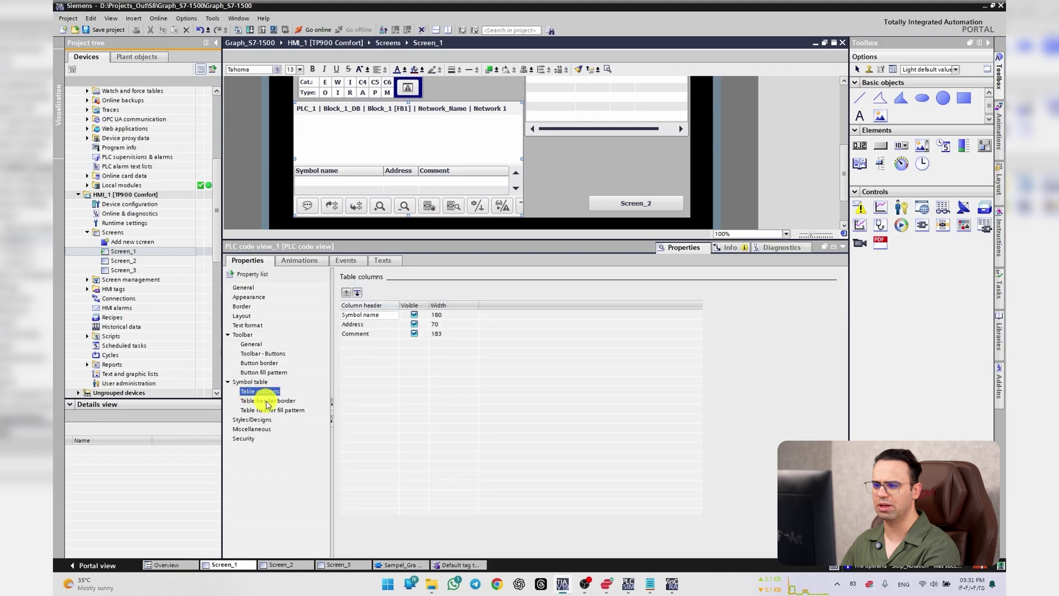
left_click(267, 401)
left_click(265, 410)
left_click(264, 392)
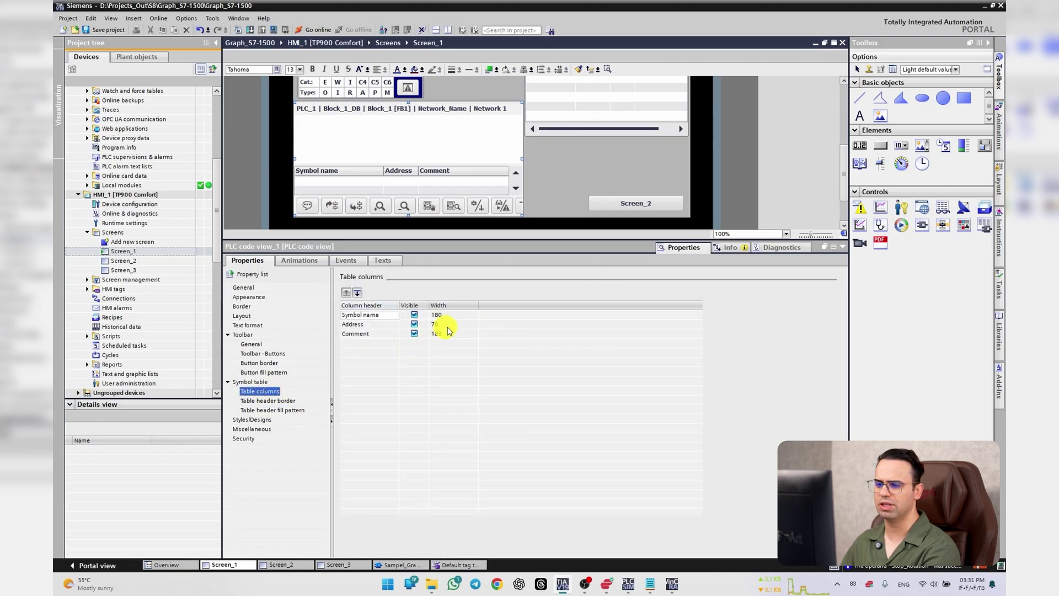
Set the Symbol name column width to 200, reducing Comment to 163
double_click(449, 315)
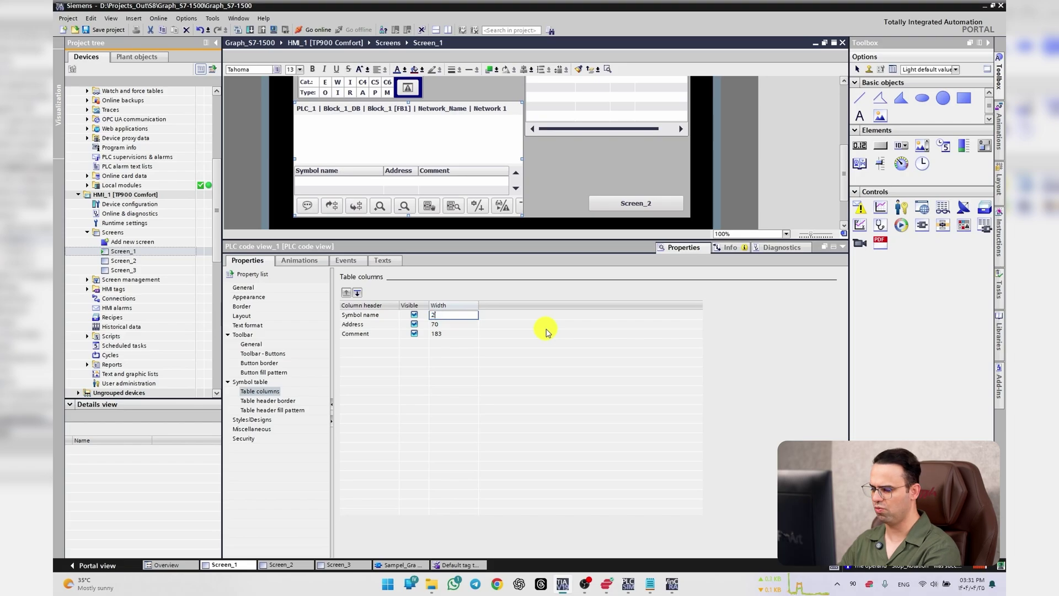
type("200")
key("Return")
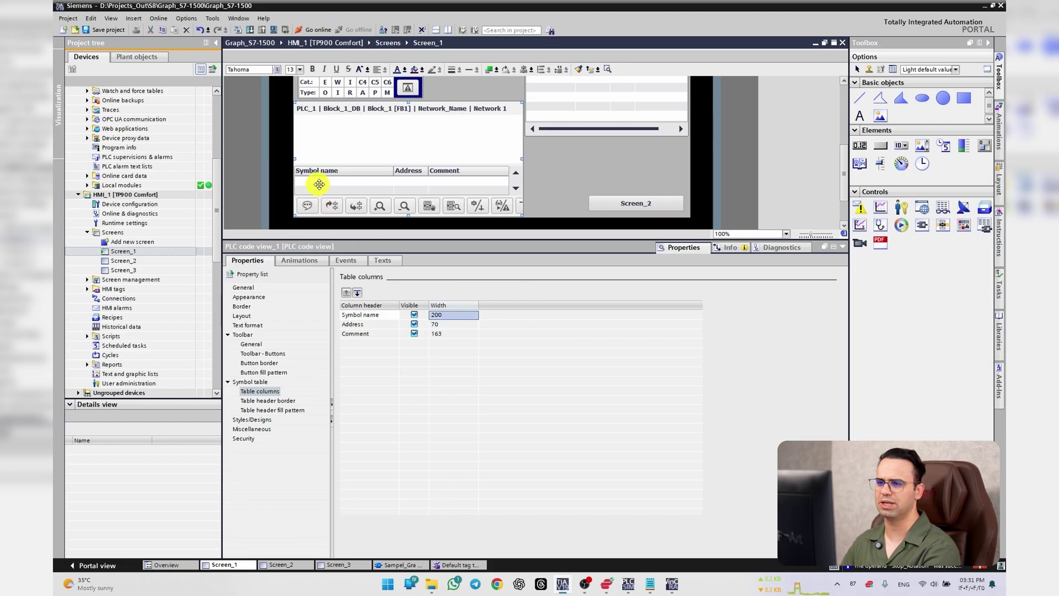
left_click(268, 401)
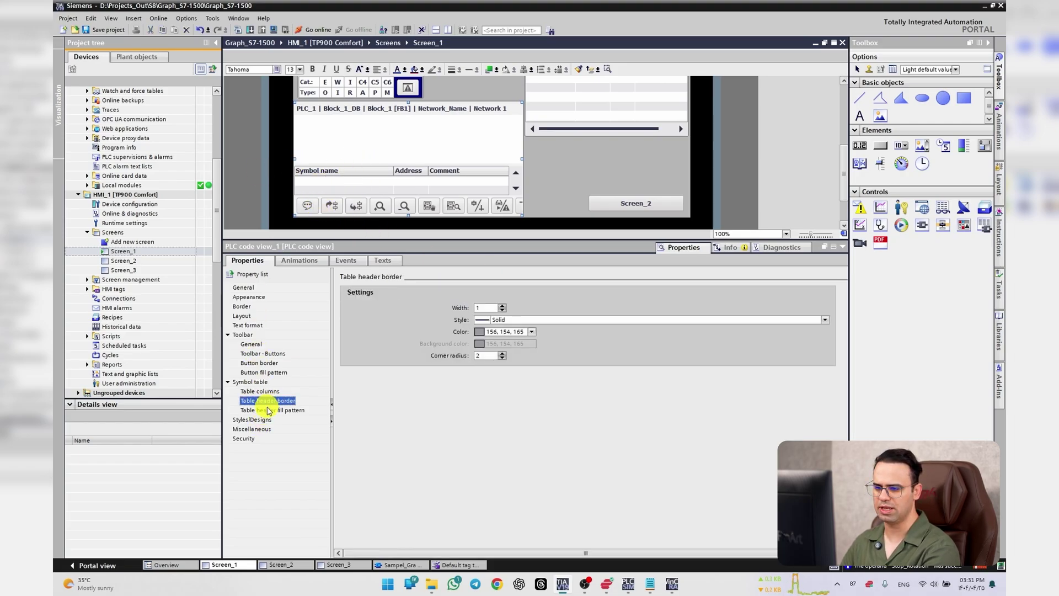
Review the header fill pattern, Styles/Designs, Miscellaneous and Security settings
left_click(269, 410)
left_click(253, 421)
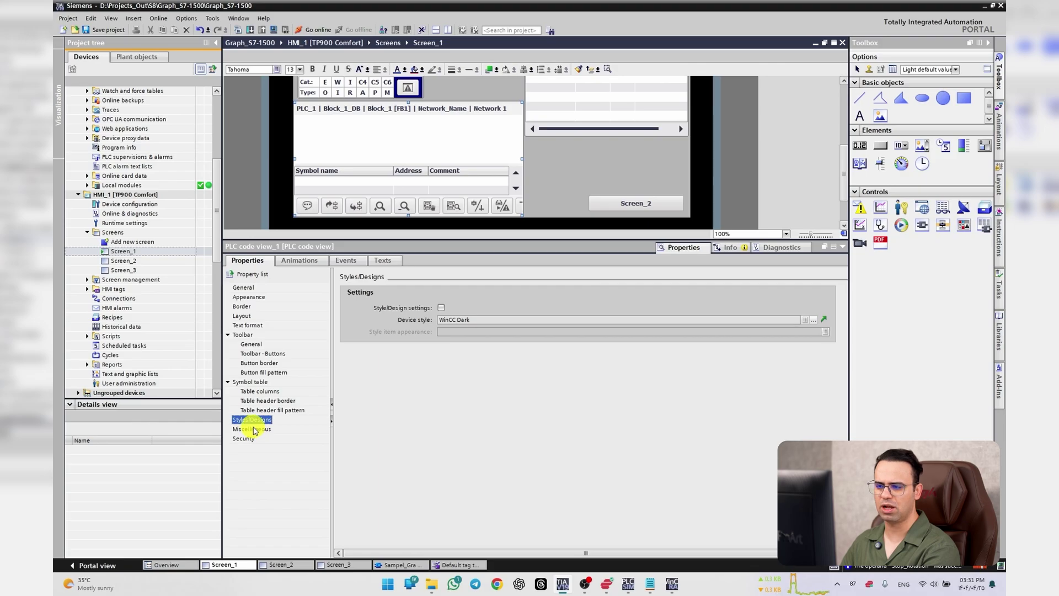
left_click(255, 430)
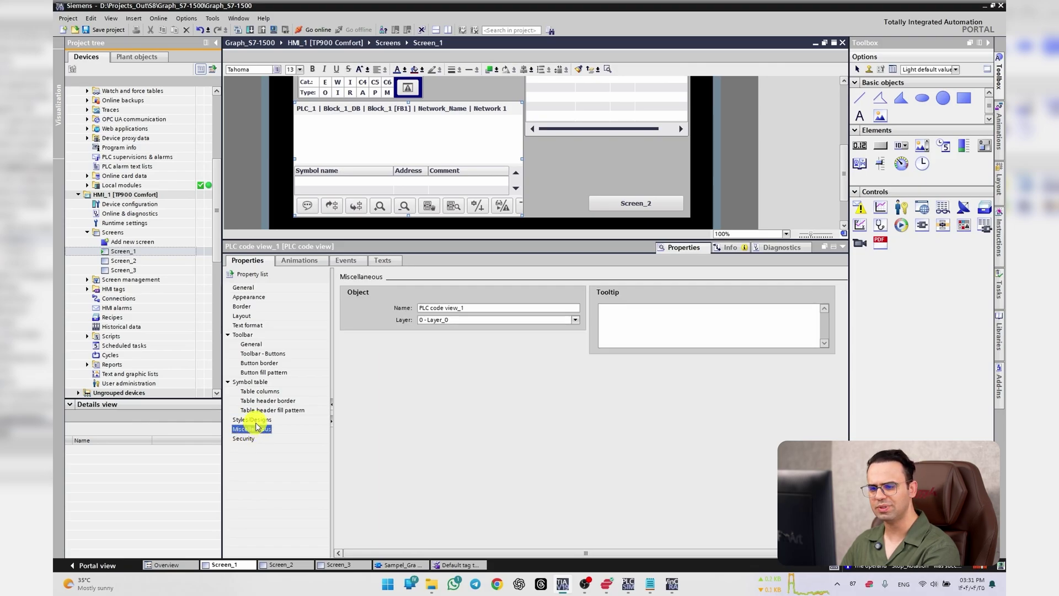
left_click(245, 439)
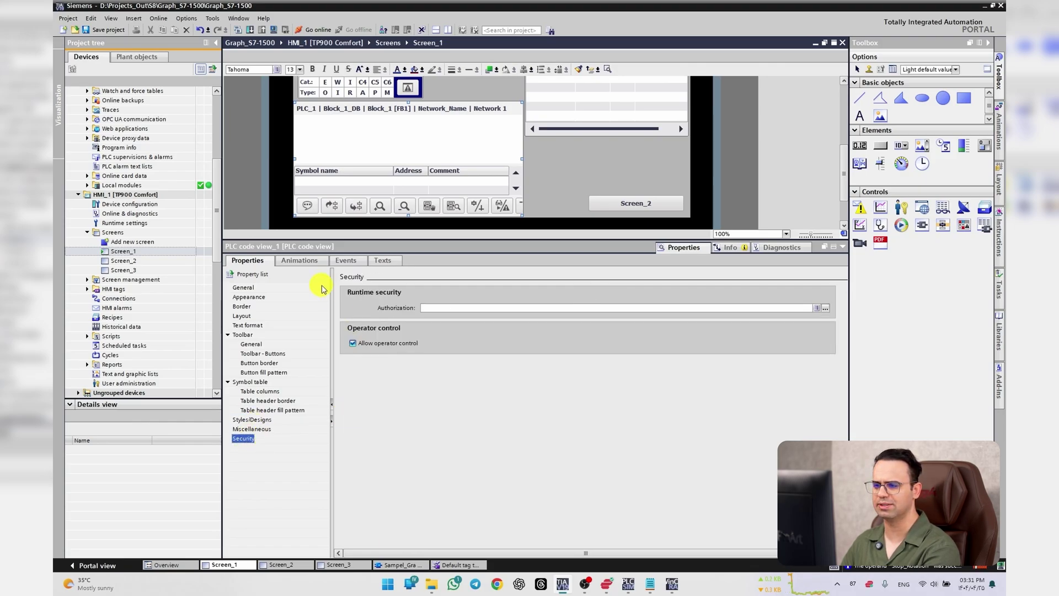
Check the Animations, Events and Texts tabs, enlarge the screen editor, and show Screen_1's events
left_click(301, 261)
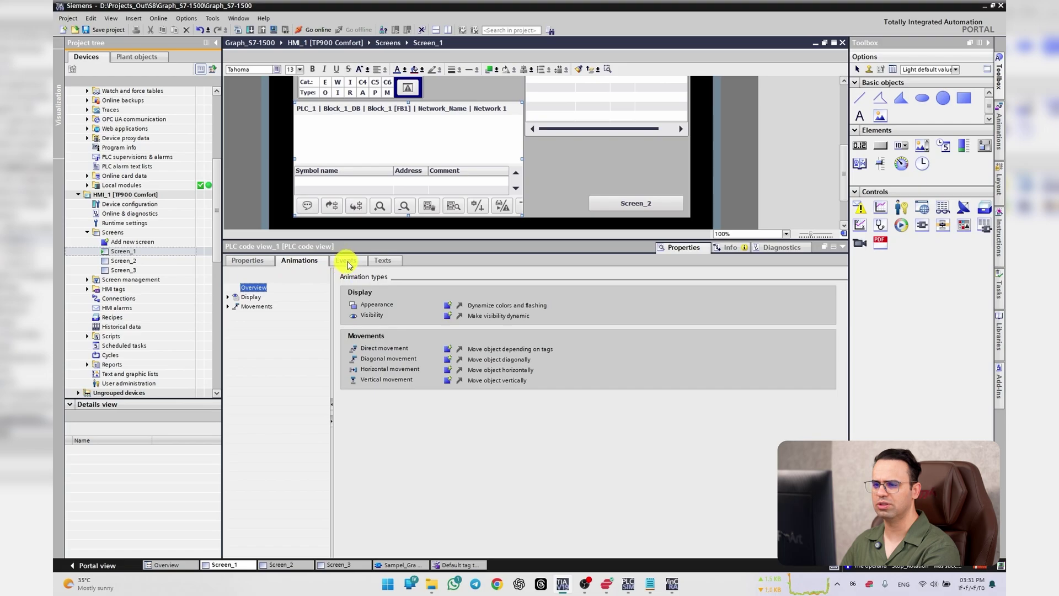
left_click(348, 262)
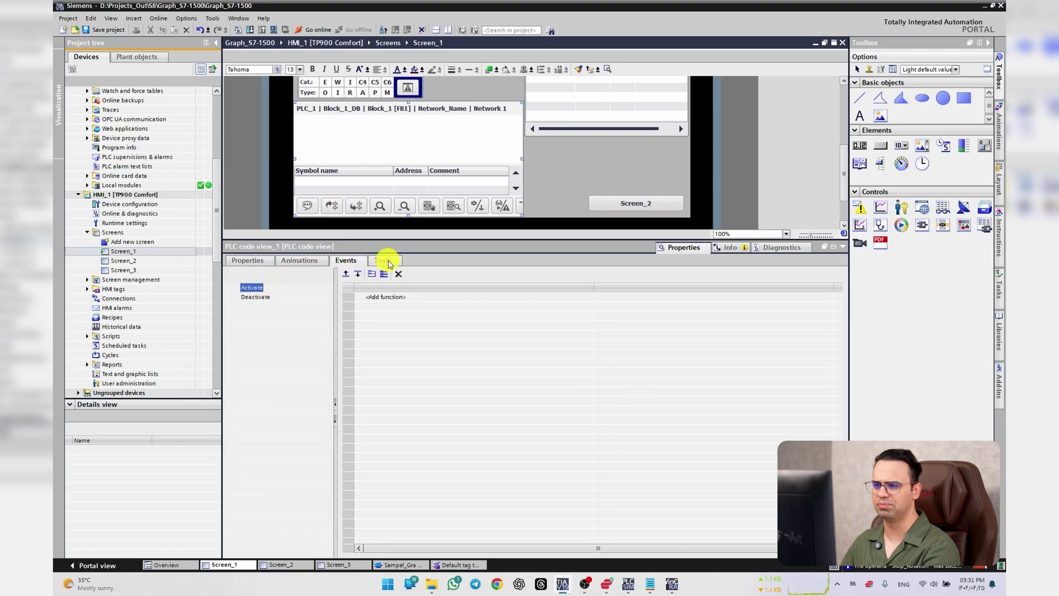
left_click(387, 260)
left_click(350, 260)
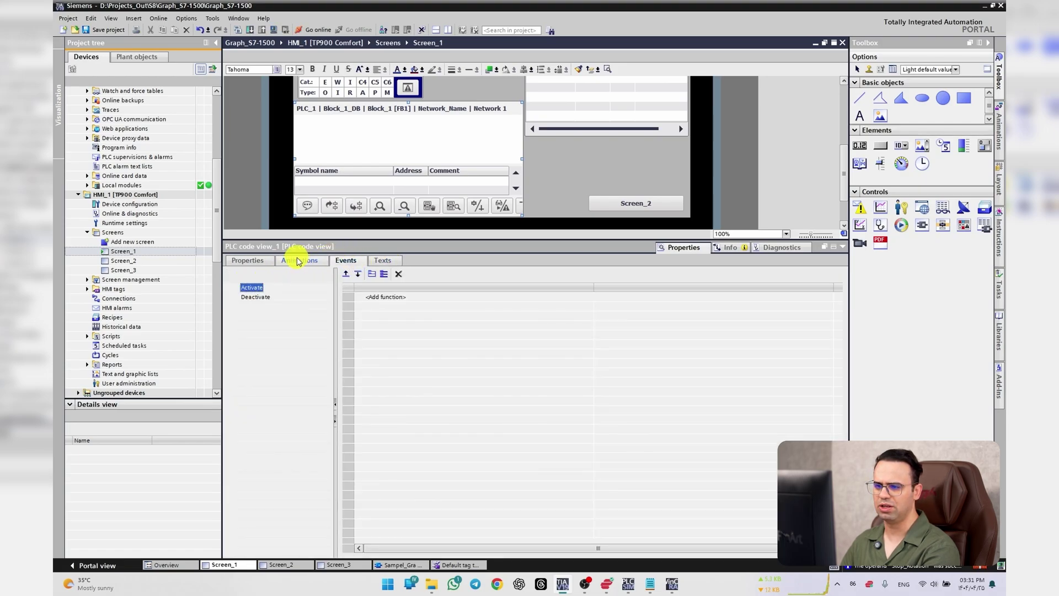
left_click_drag(474, 239, 474, 342)
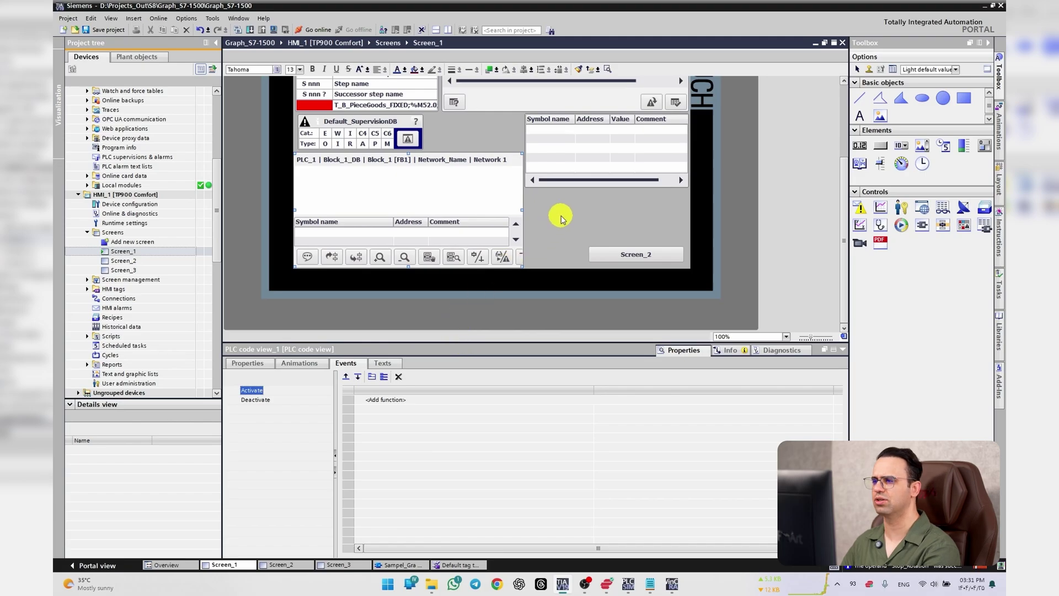
left_click(378, 188)
scroll(436, 254, "down", 3)
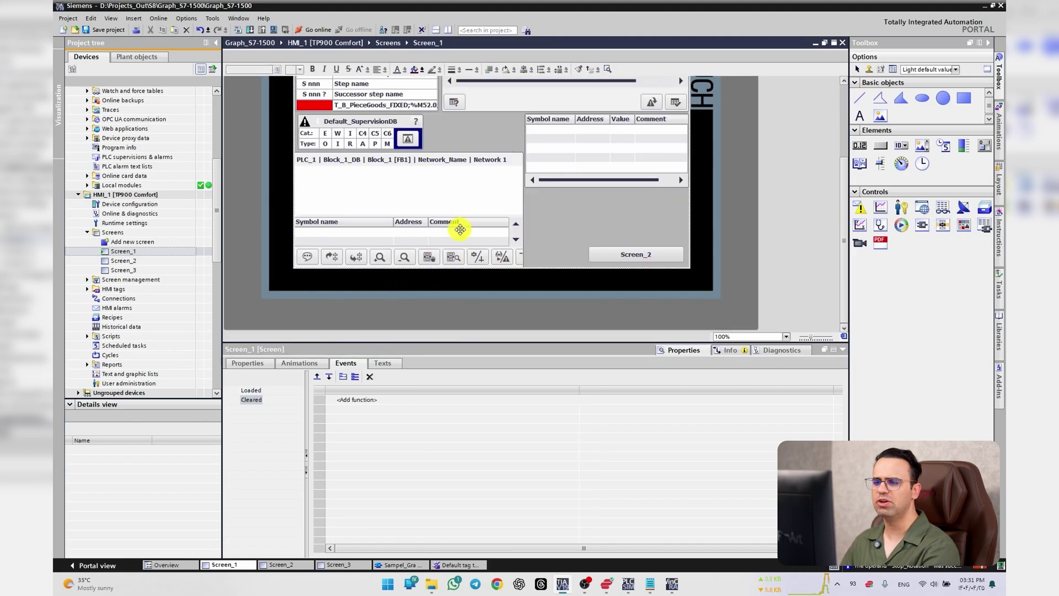
Compile HMI_1 and run it in WinCC Runtime simulation, centring the runtime window
left_click(414, 183)
scroll(579, 210, "up", 2)
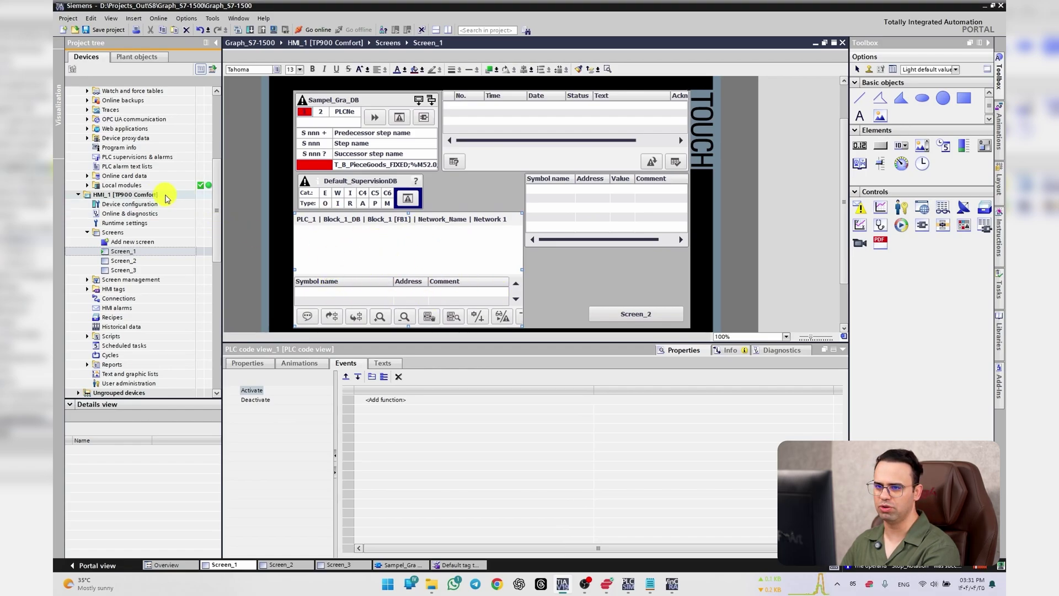
left_click(142, 194)
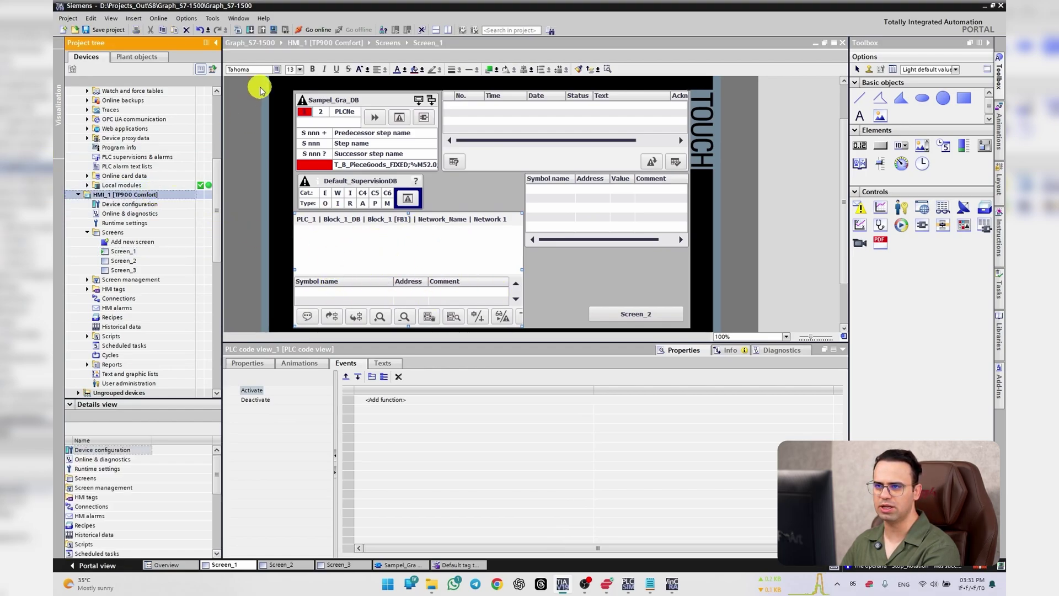
left_click(274, 30)
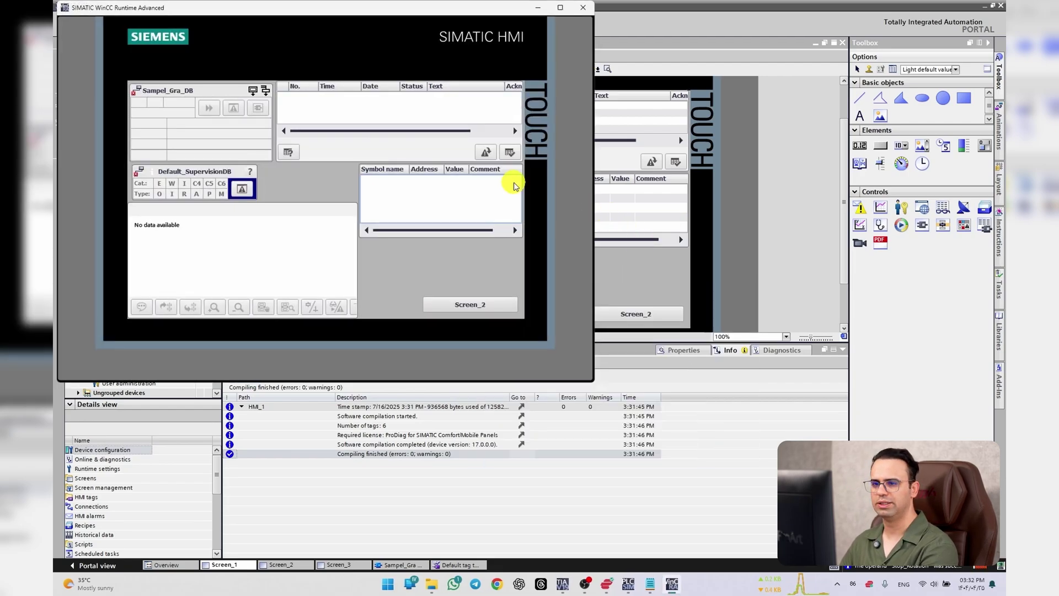
left_click_drag(201, 8, 402, 54)
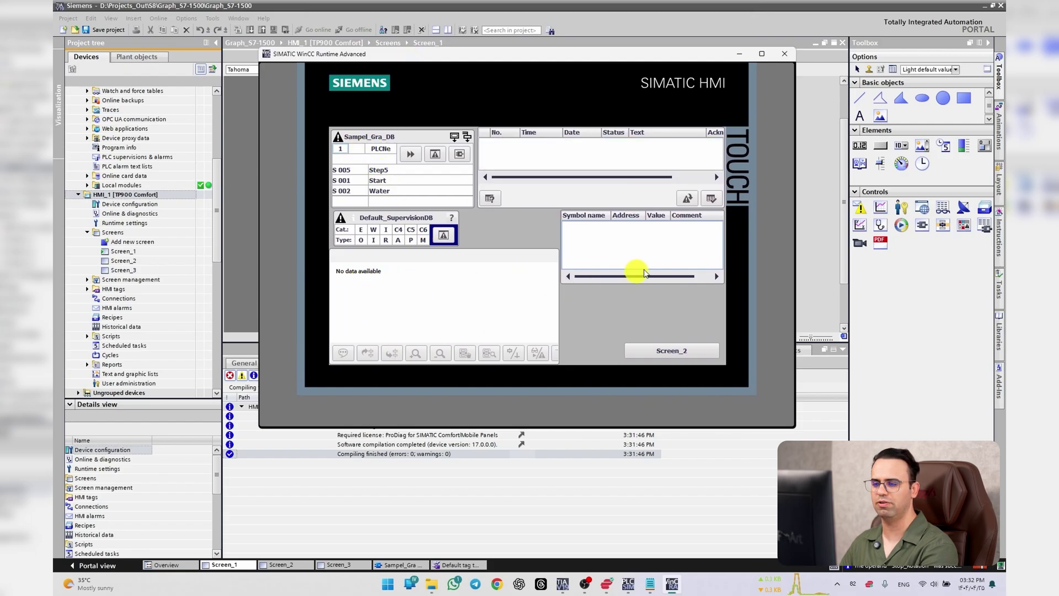
Close the runtime simulation and select GRAPH overview_1 on Screen_1
left_click(784, 54)
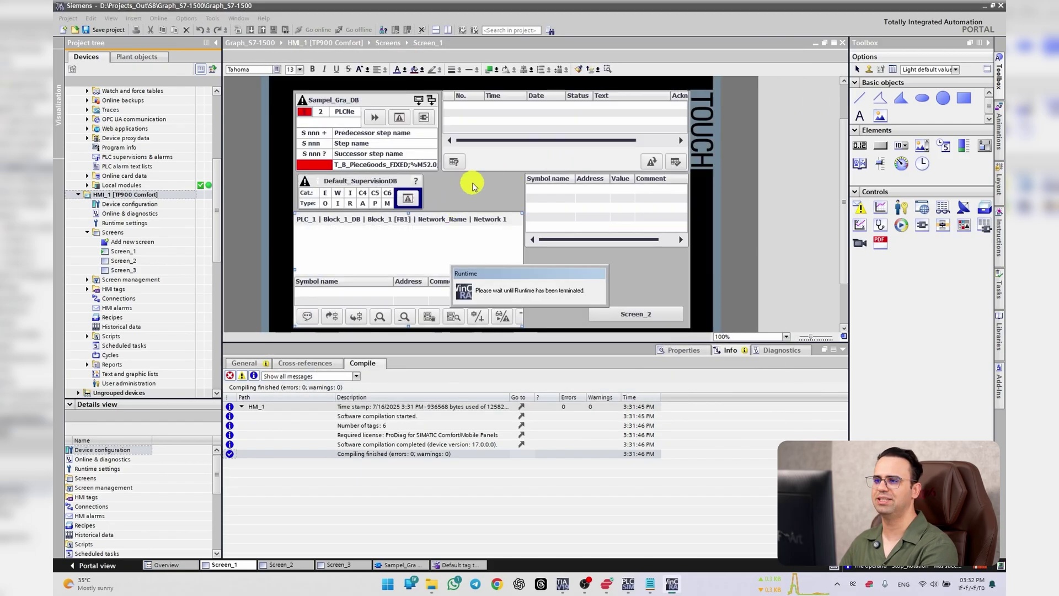
left_click(342, 129)
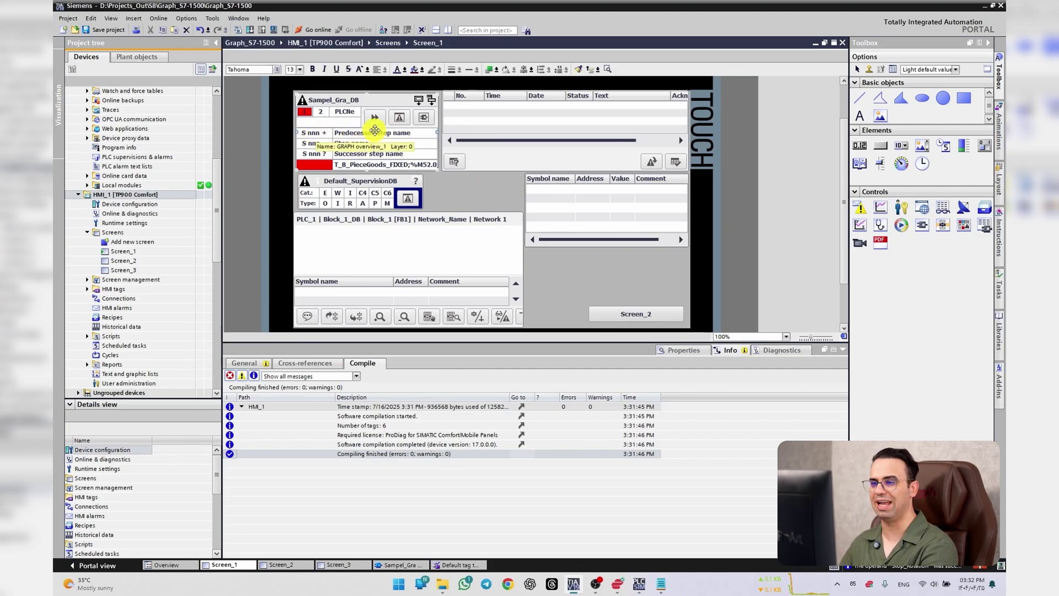
left_click(391, 227)
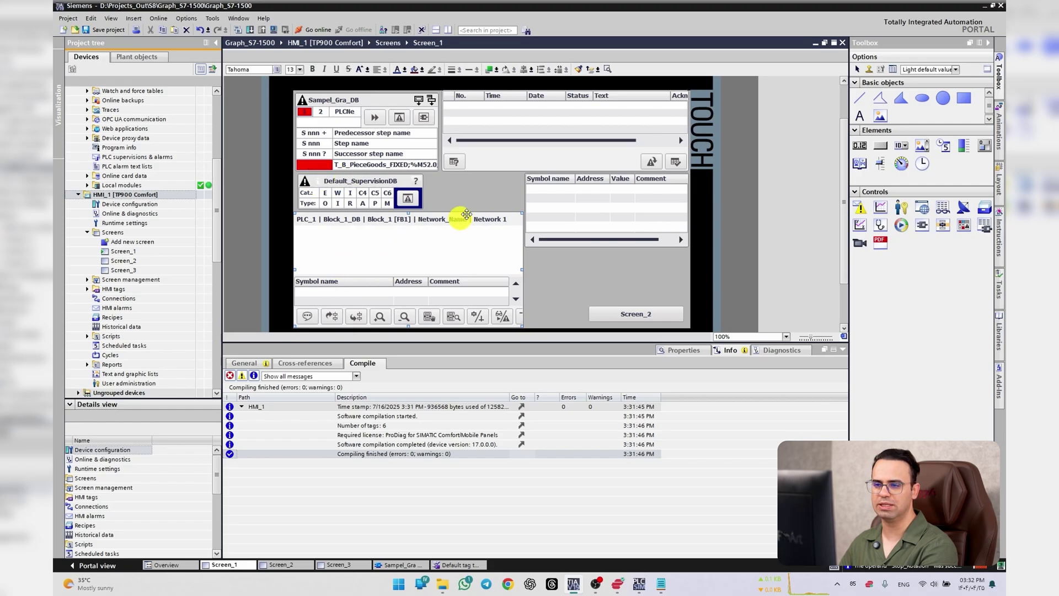
left_click(340, 111)
Delete ActivatePLCCodeView from the GRAPH overview's PLC code view button click event
left_click(676, 351)
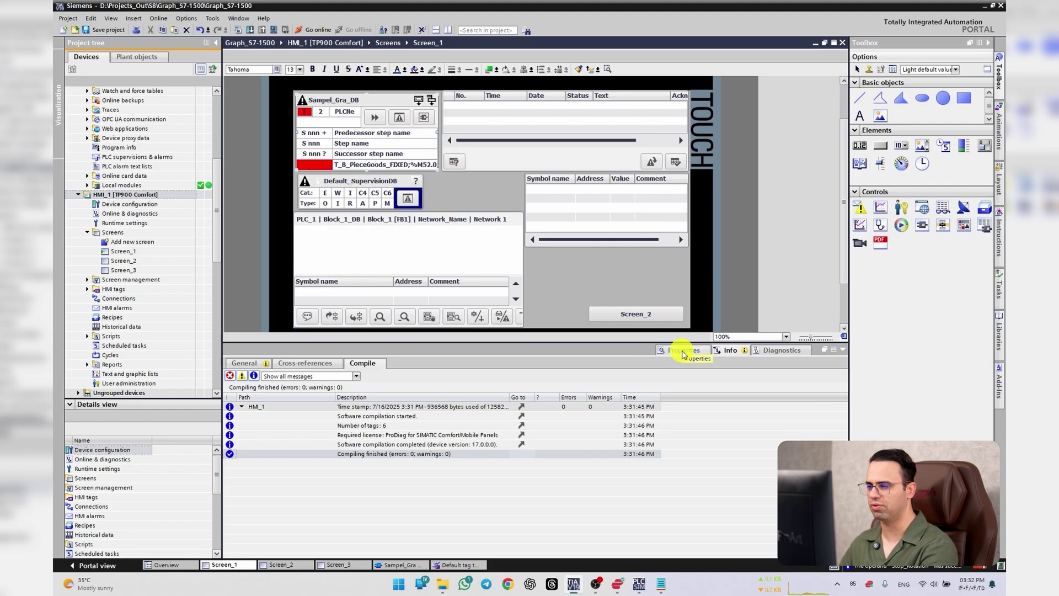
left_click(343, 367)
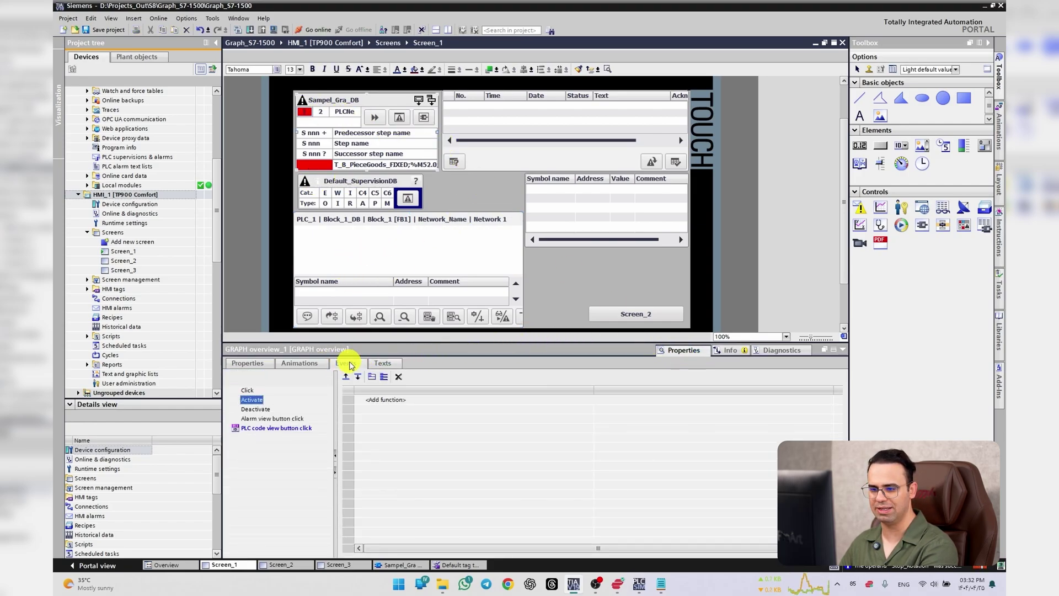
left_click(283, 429)
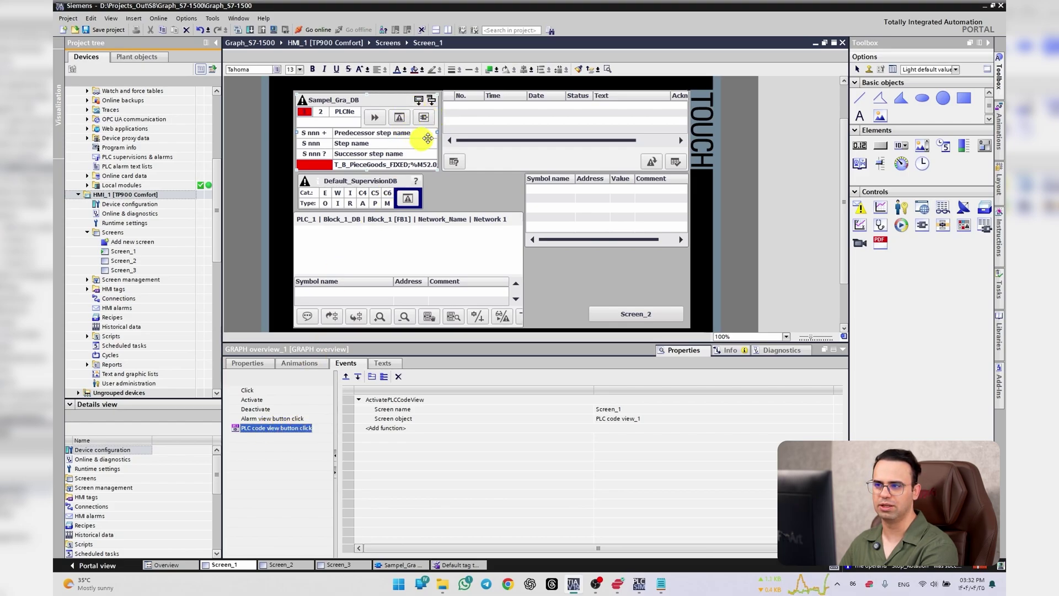
left_click(415, 400)
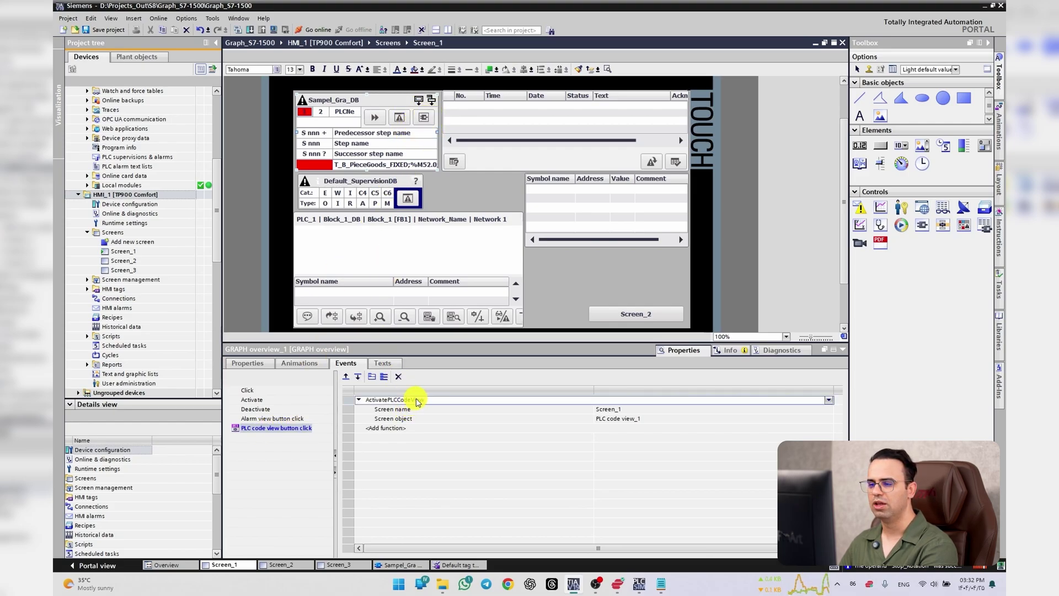
right_click(417, 400)
left_click(453, 444)
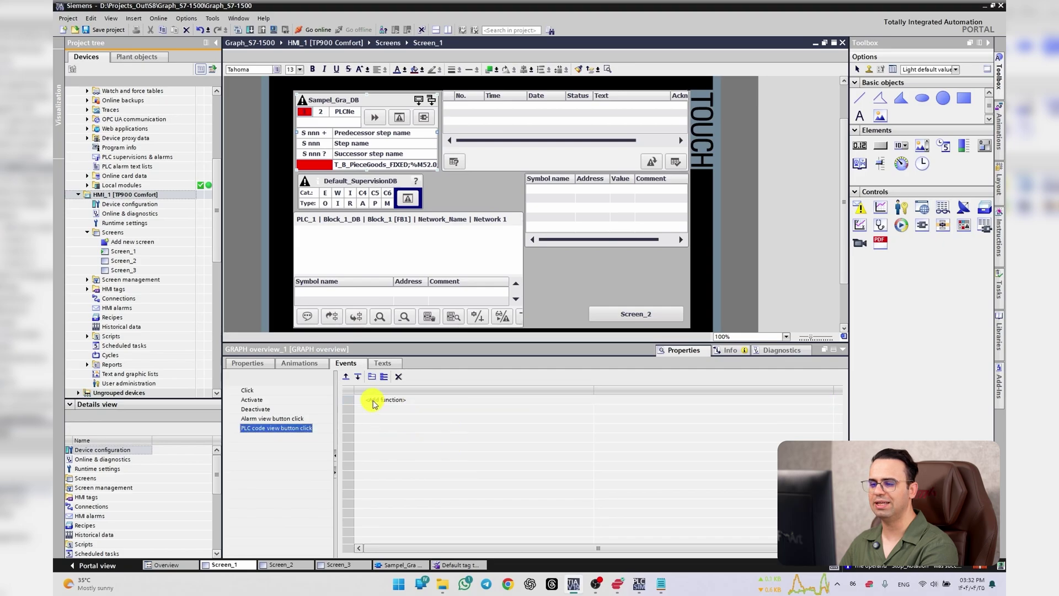
Add ActivatePLCCodeView to the button click event with Screen name Screen_1
left_click(829, 399)
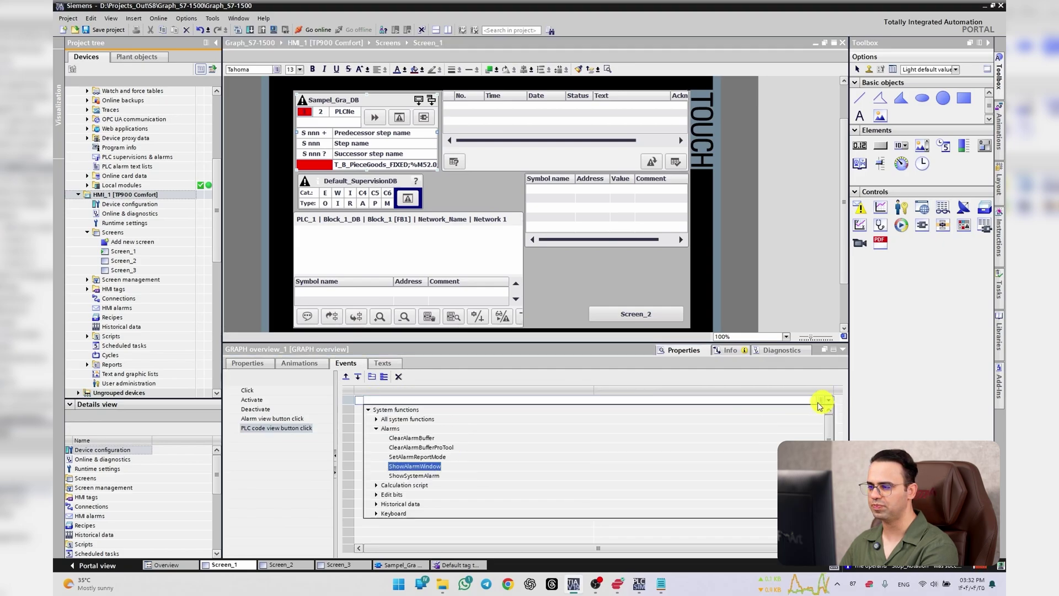
left_click(472, 402)
type("ac")
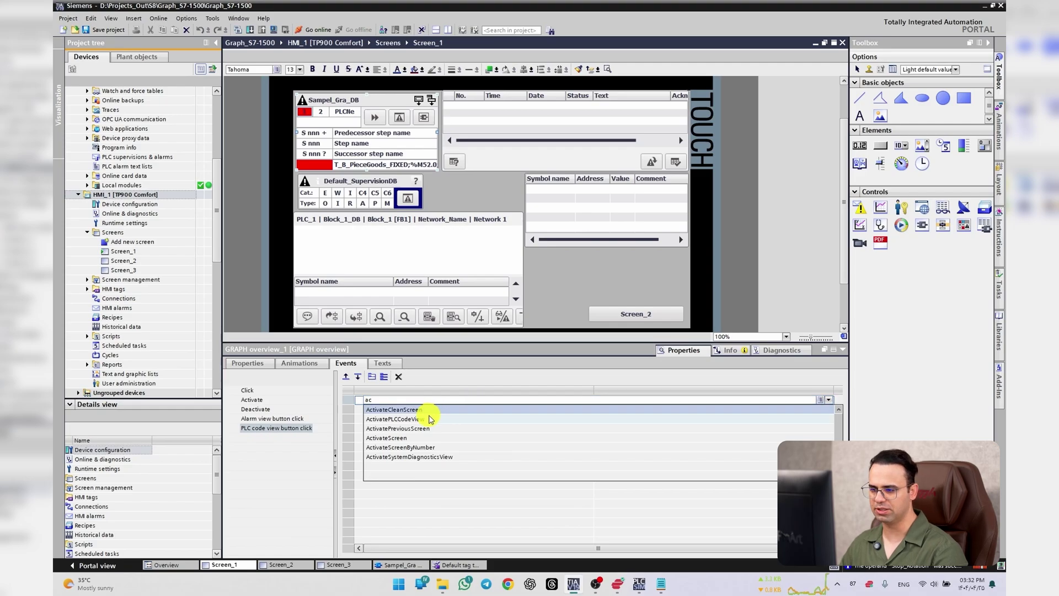
left_click(426, 419)
left_click(654, 409)
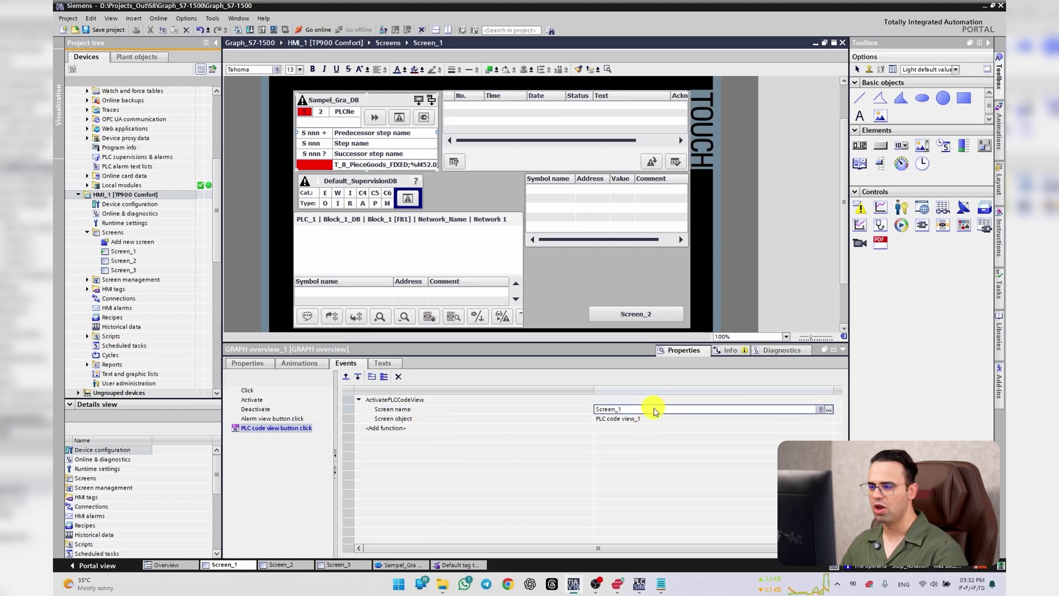
Set the Screen object parameter to PLC code view_1 using the object picker
left_click(648, 419)
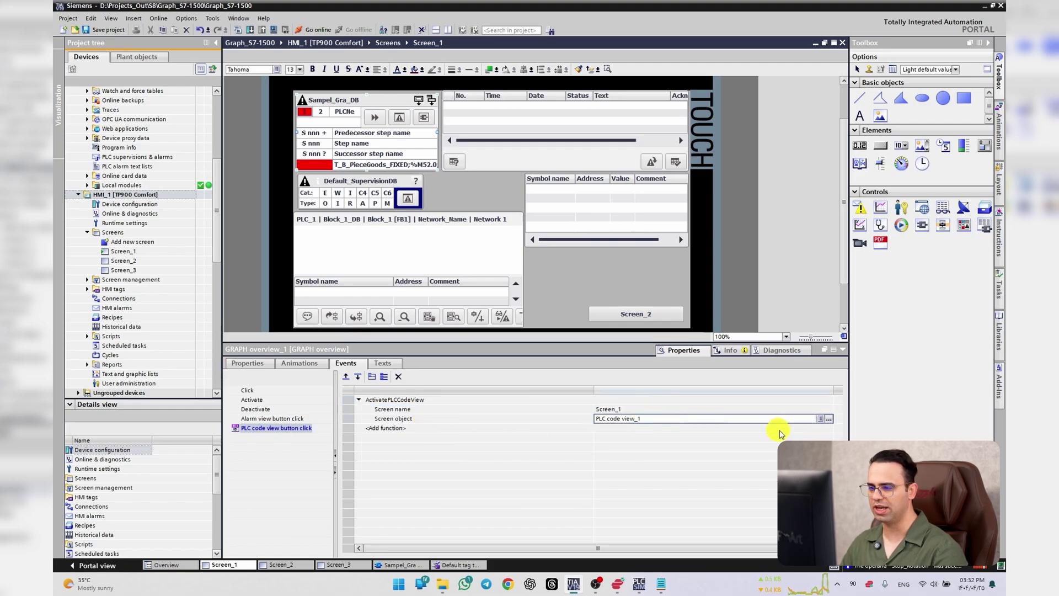
left_click(830, 420)
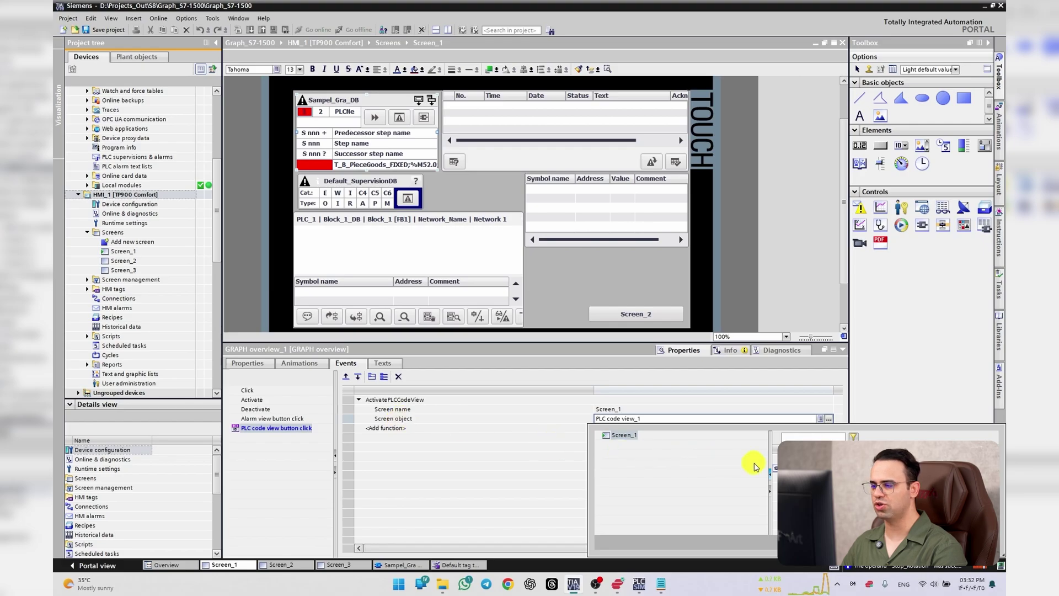
left_click(612, 435)
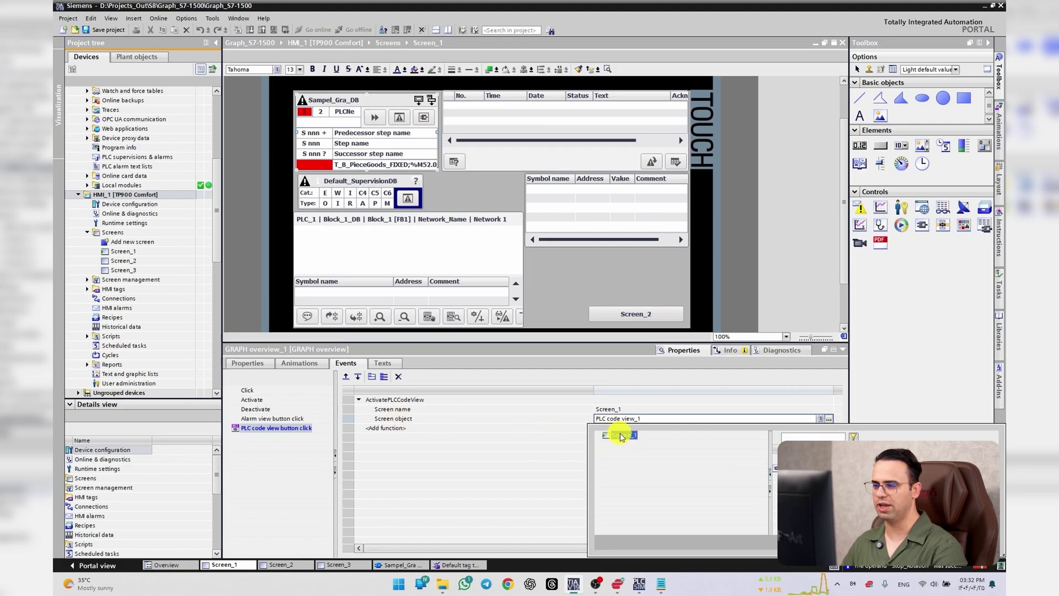
left_click(422, 230)
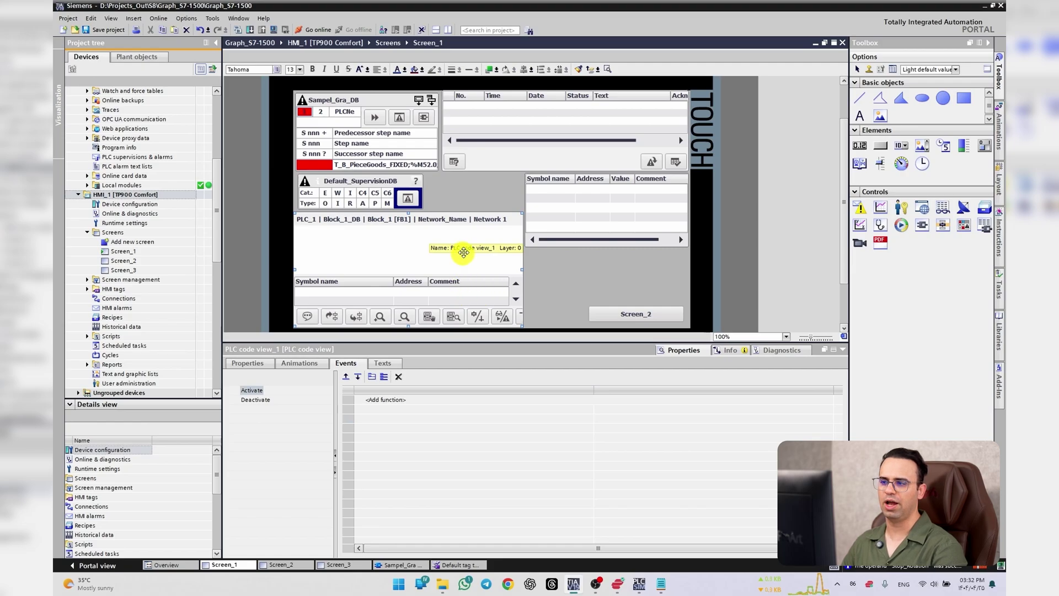
Recompile and run the runtime, then show Sampel_Gra Network 1 with step Start active
left_click(469, 198)
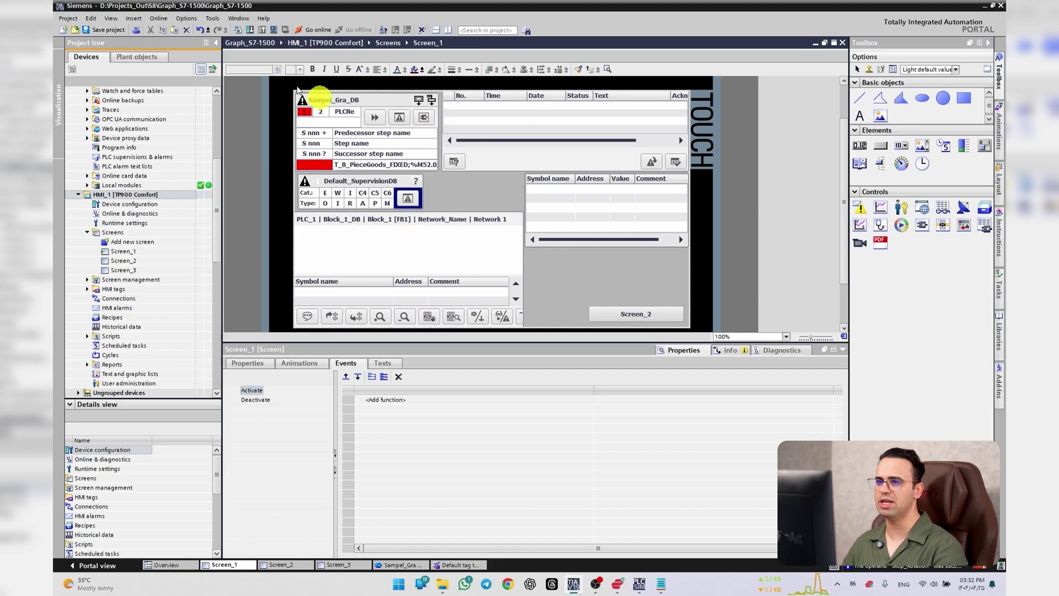
left_click(275, 31)
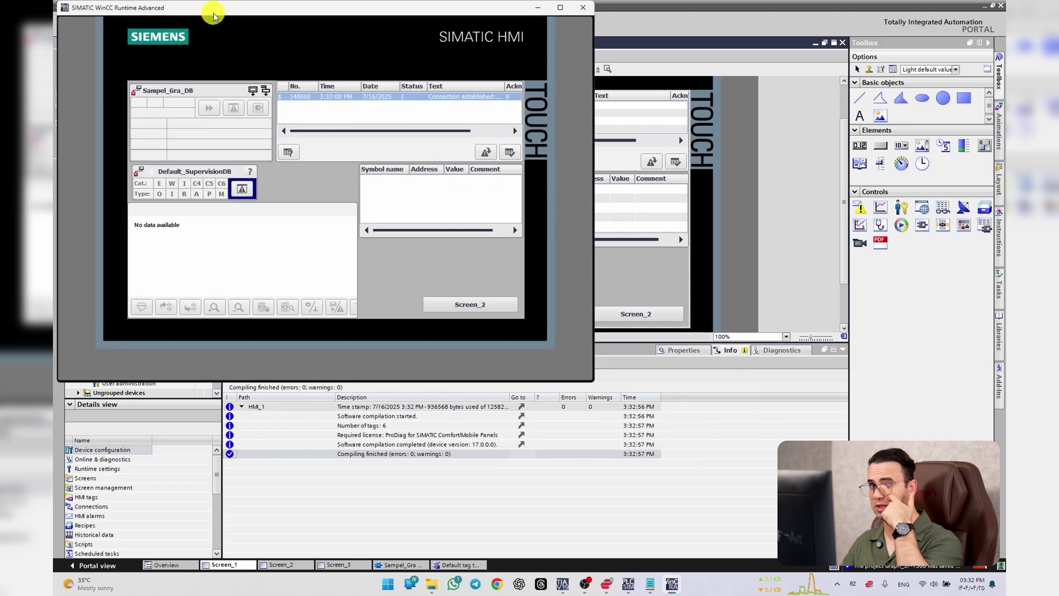
left_click_drag(214, 16, 503, 64)
left_click(548, 155)
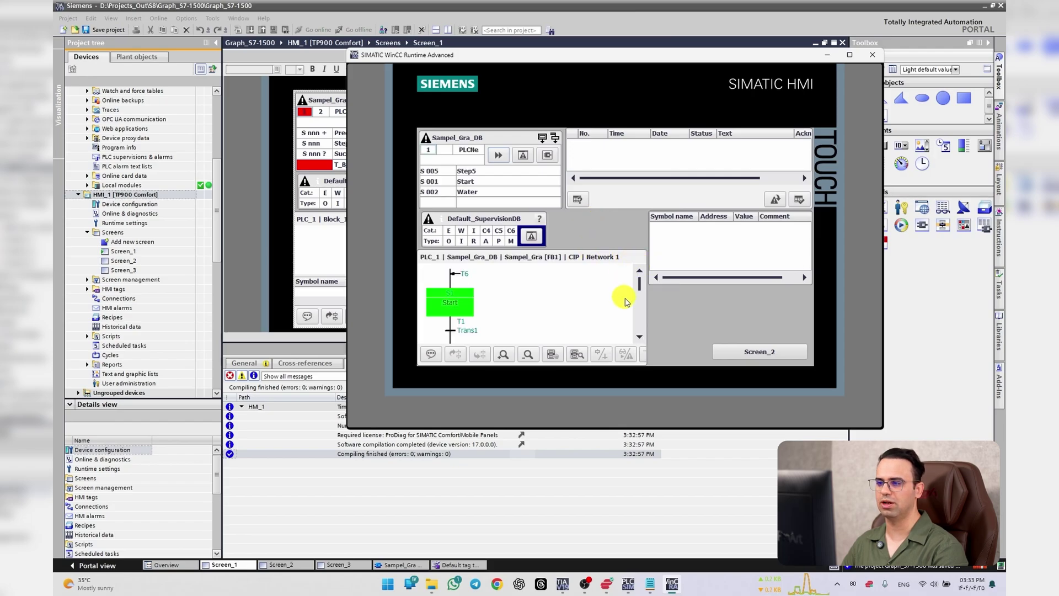
mouse_move(640, 292)
left_mouse_down()
mouse_move(639, 280)
mouse_move(643, 327)
mouse_move(642, 285)
left_mouse_up()
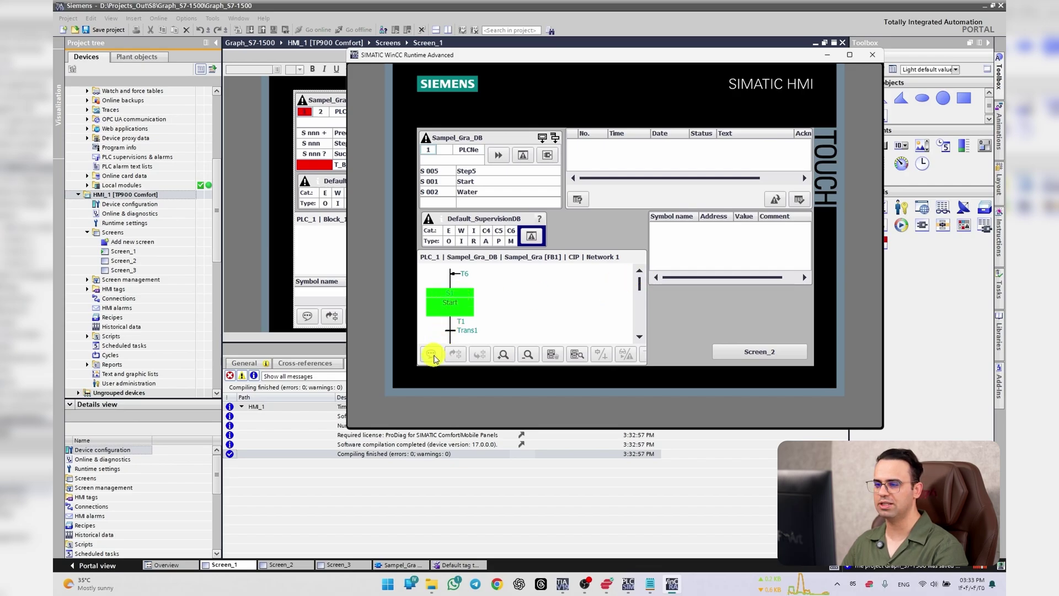
View the symbols used by the Start step, dismissing the missing-license notice, then hide the list
left_click(431, 353)
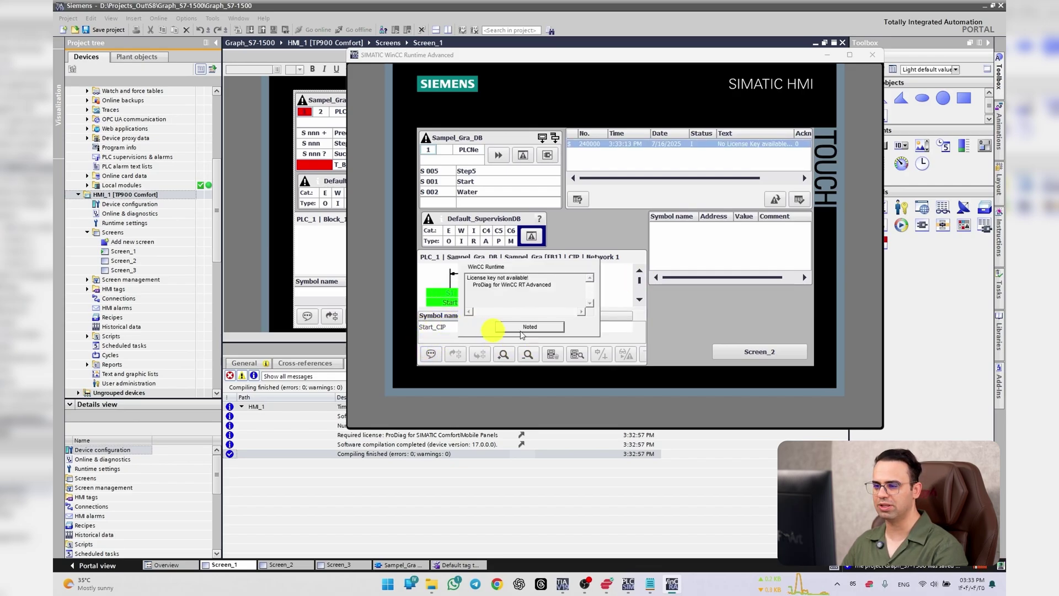
left_click(521, 330)
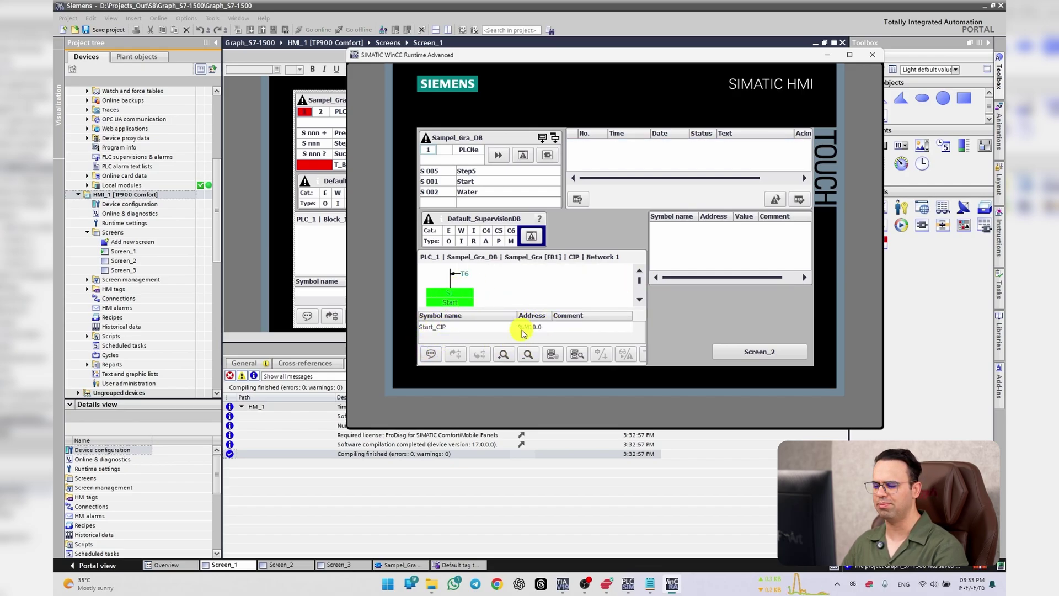
left_click(433, 355)
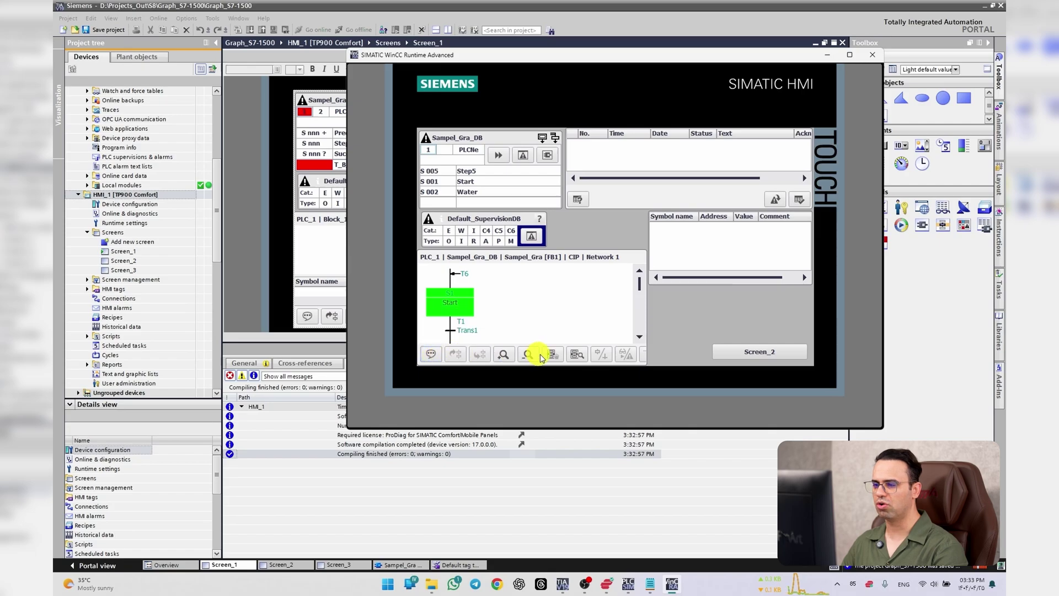
Show transition T1: Trans1 logic with the %M10.0 "Start_CIP" contact beside the Start step
left_click(579, 360)
left_click_drag(637, 298, 565, 268)
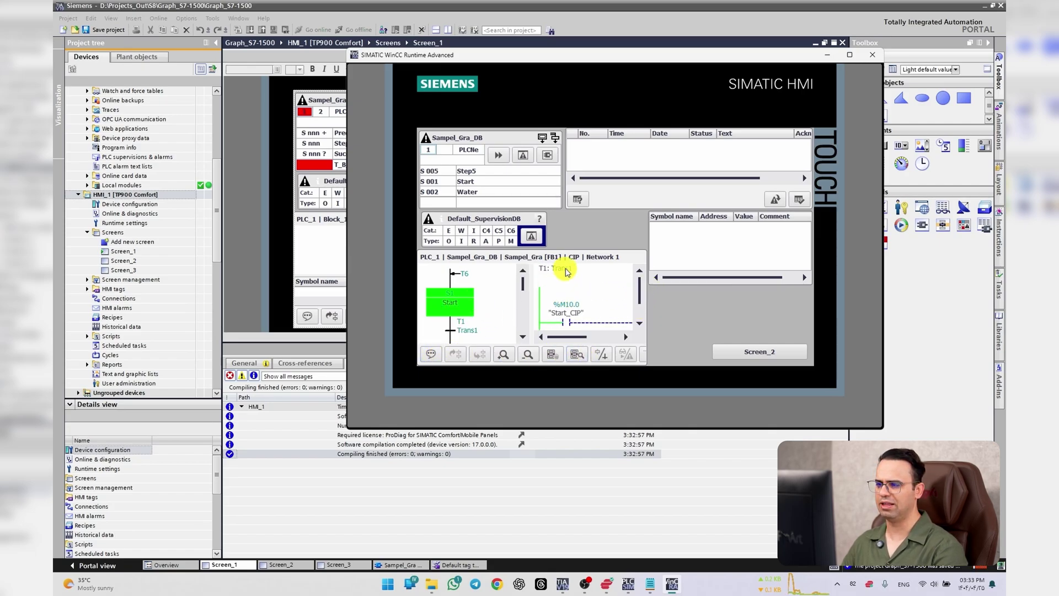
left_click_drag(641, 294, 640, 290)
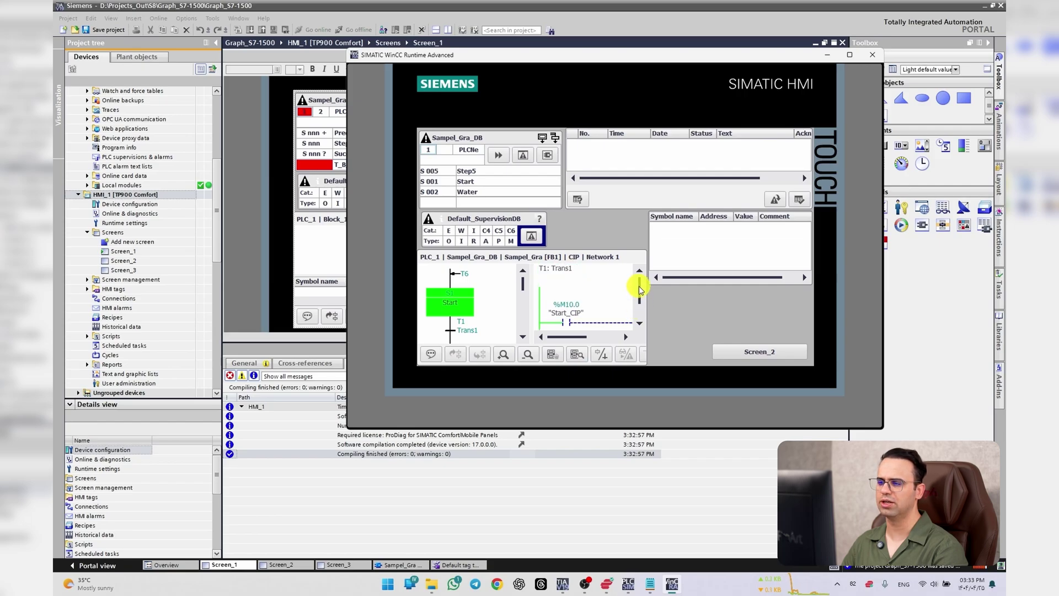